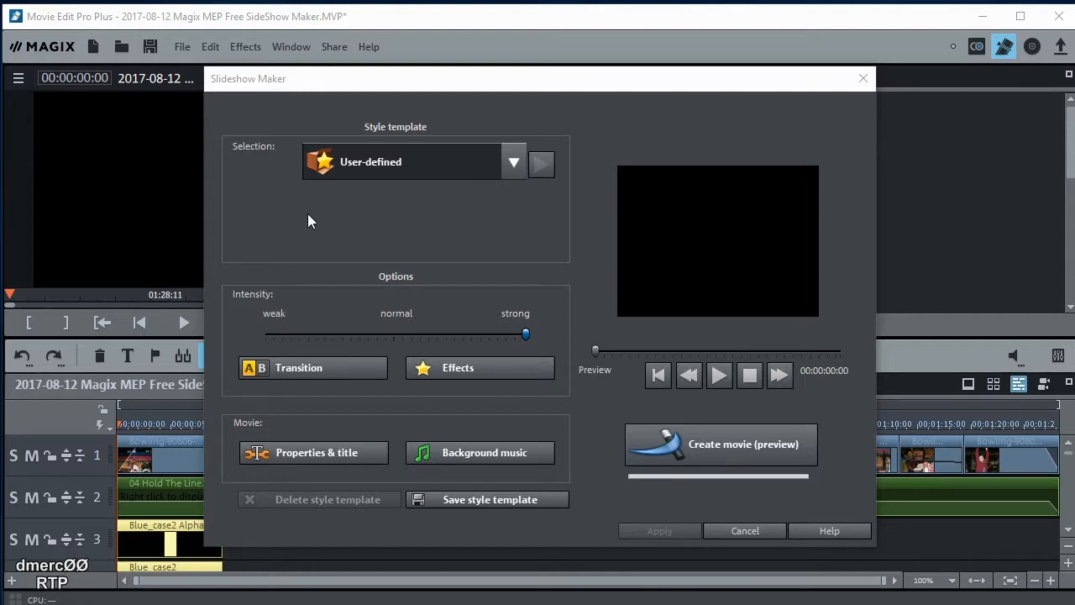
Review the extra content downloads, marking Slideshow Maker styles 1 and 2 and Soundtrack Maker styles, and leave without installing anything.
{"action": "left_click", "coordinate": [865, 79]}
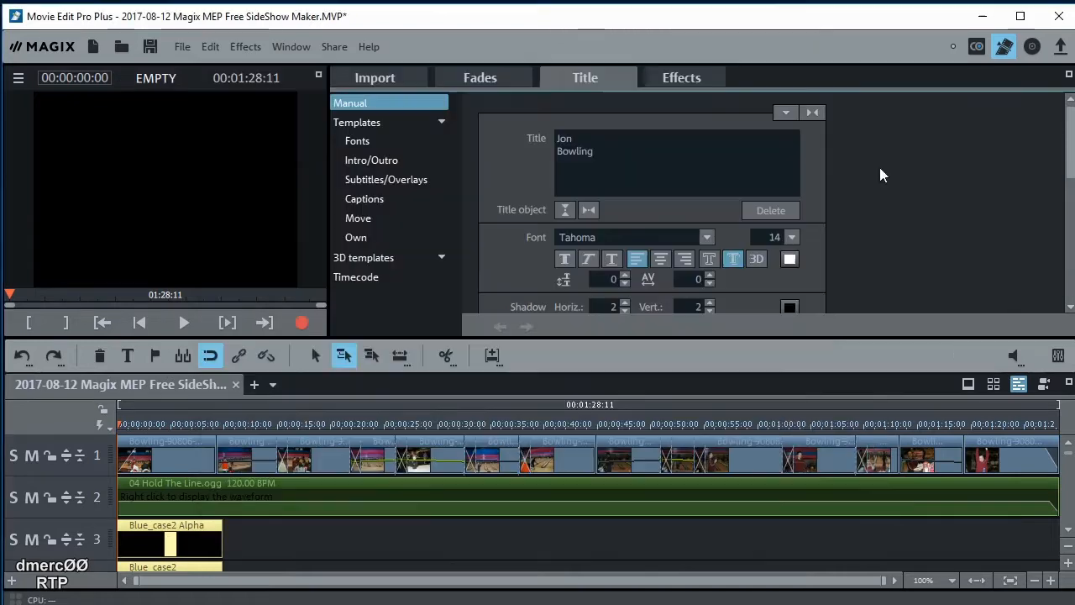
{"action": "left_click", "coordinate": [369, 46]}
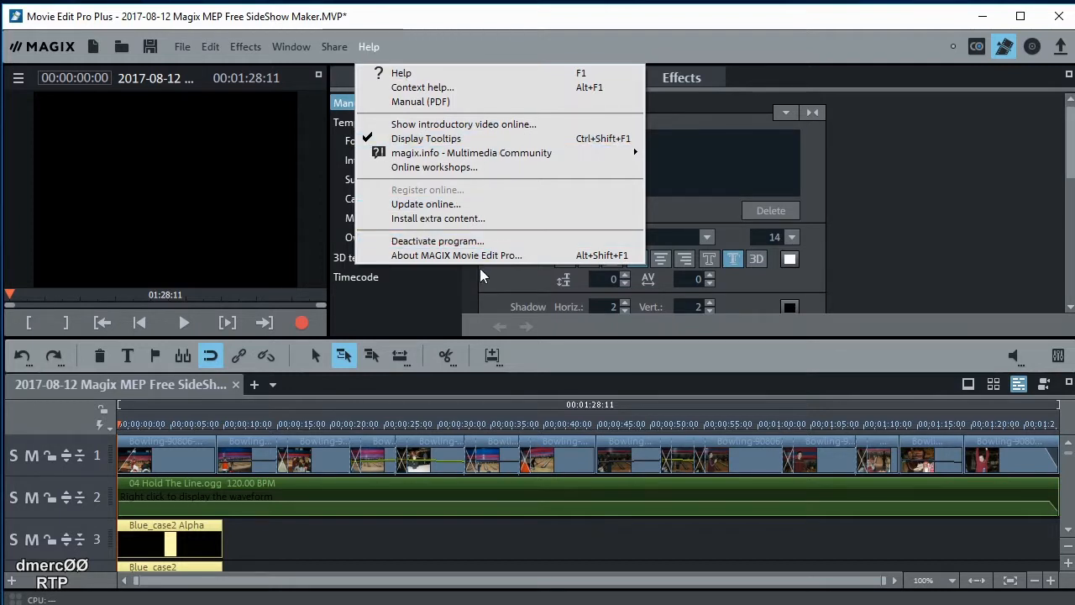
{"action": "left_click", "coordinate": [453, 219]}
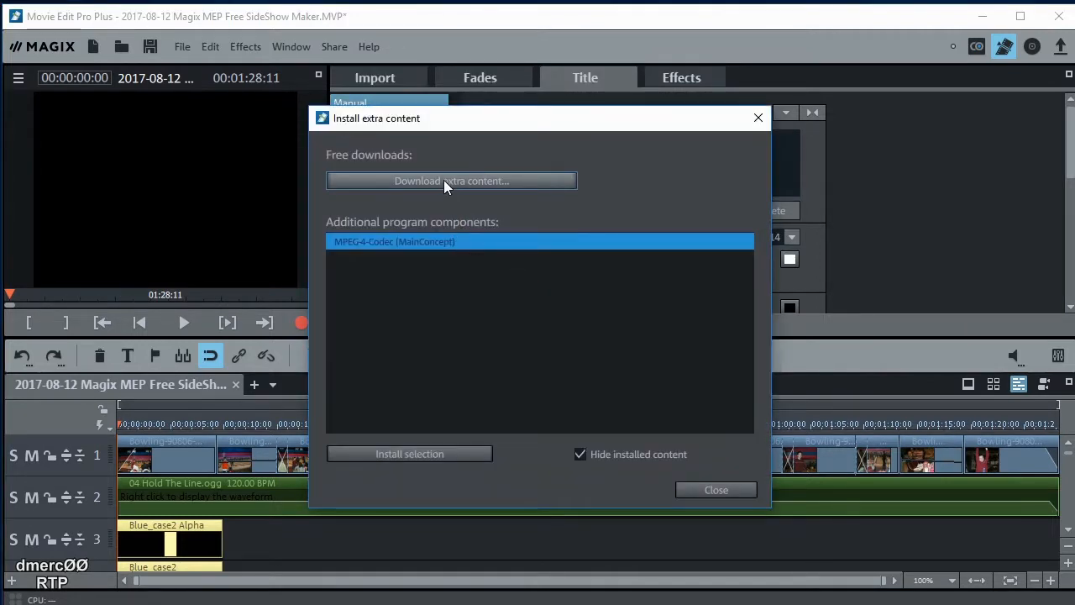
{"action": "left_click", "coordinate": [443, 180]}
{"action": "scroll", "coordinate": [828, 414], "scroll_direction": "up", "scroll_amount": 2}
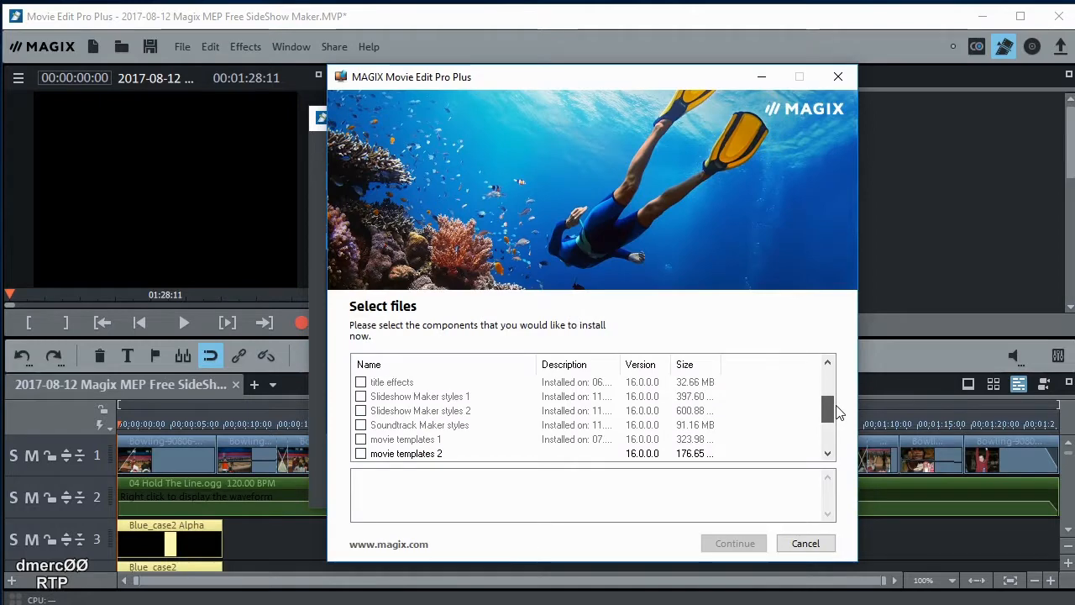
{"action": "left_click", "coordinate": [362, 397]}
{"action": "left_click", "coordinate": [361, 411]}
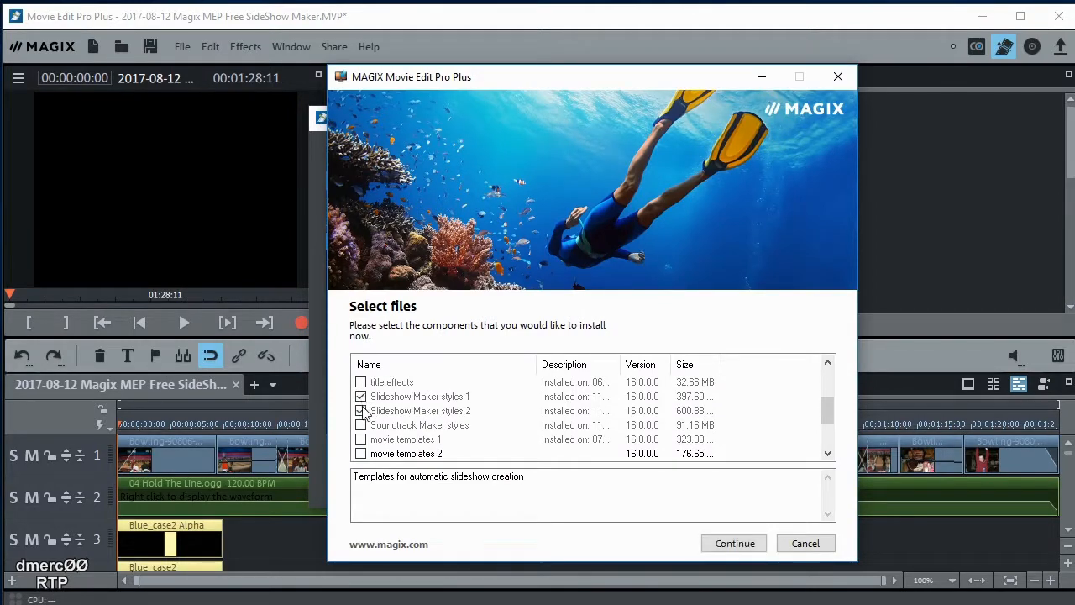
{"action": "left_click", "coordinate": [361, 425]}
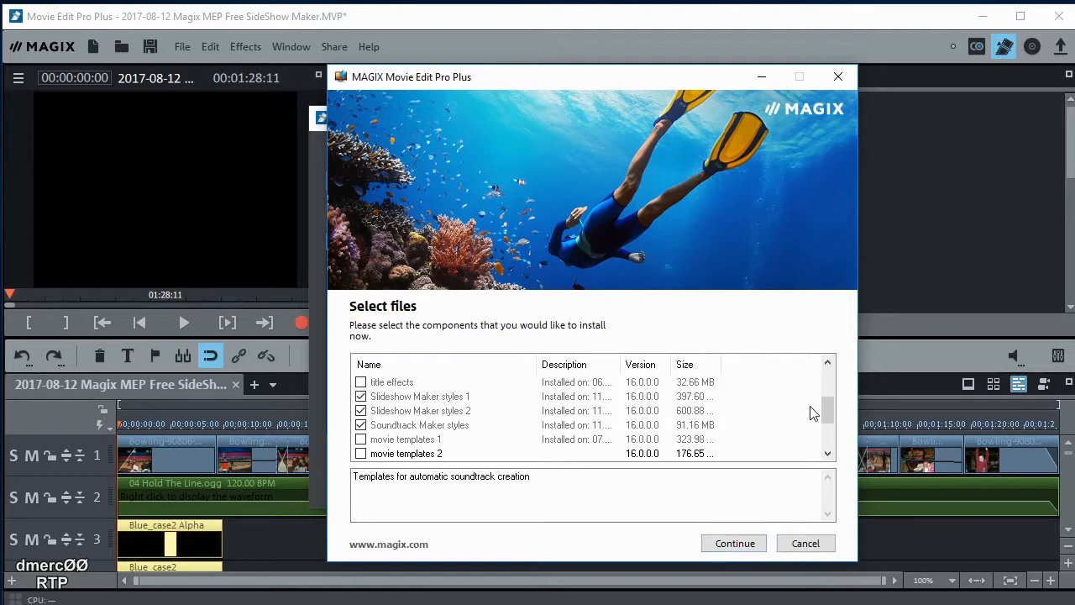
{"action": "left_click_drag", "start_coordinate": [824, 411], "coordinate": [829, 463]}
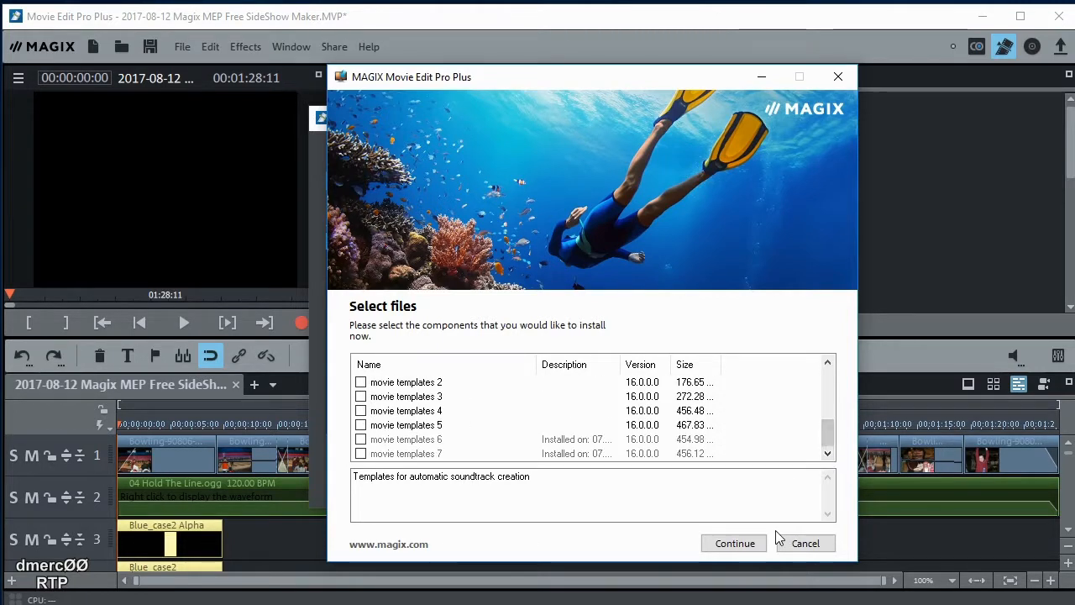
{"action": "left_click", "coordinate": [802, 542]}
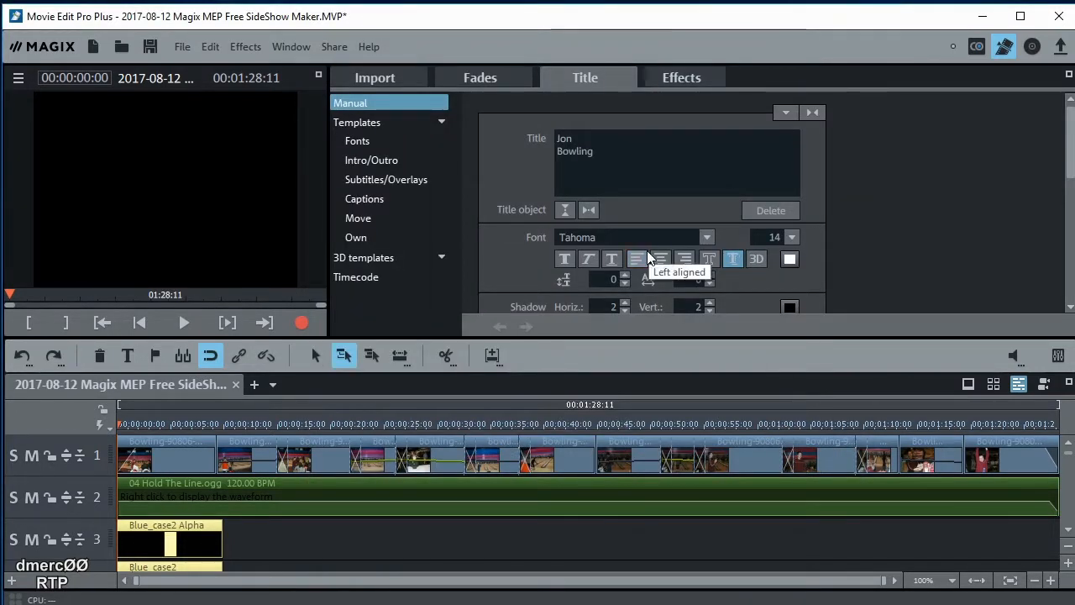
Clear all existing photos, music and title objects from the movie, keeping the arrangement in timeline mode.
{"action": "left_click", "coordinate": [646, 252]}
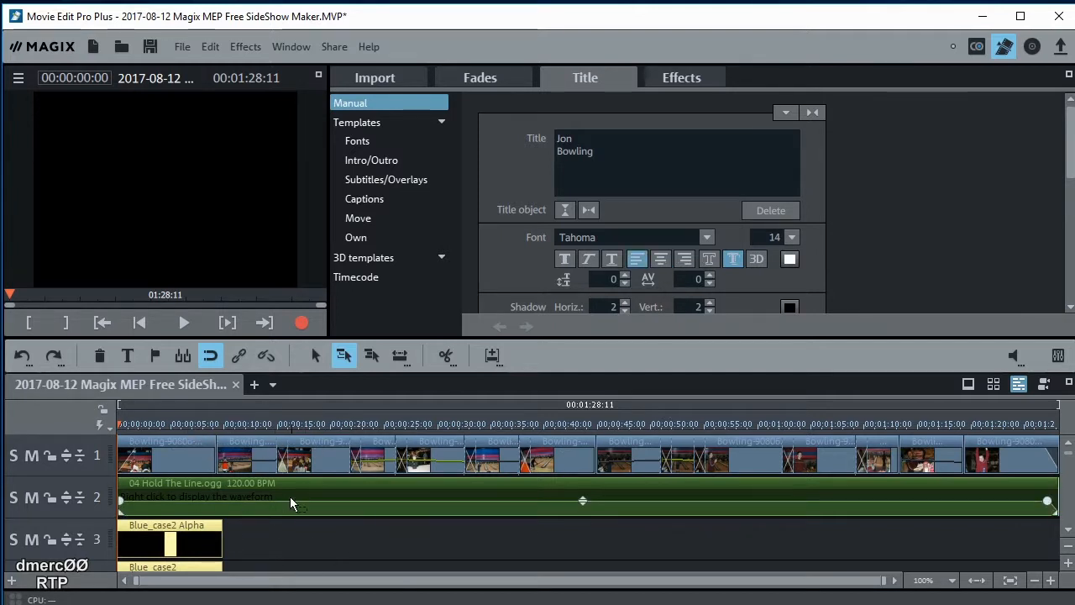
{"action": "left_click_drag", "start_coordinate": [118, 422], "coordinate": [148, 478]}
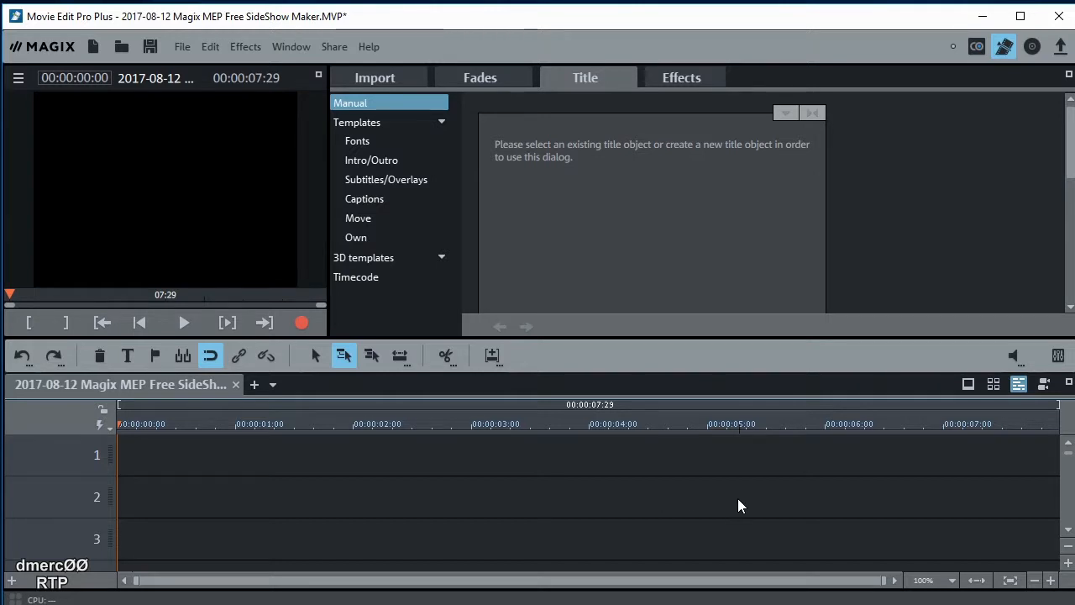
{"action": "left_click", "coordinate": [968, 385]}
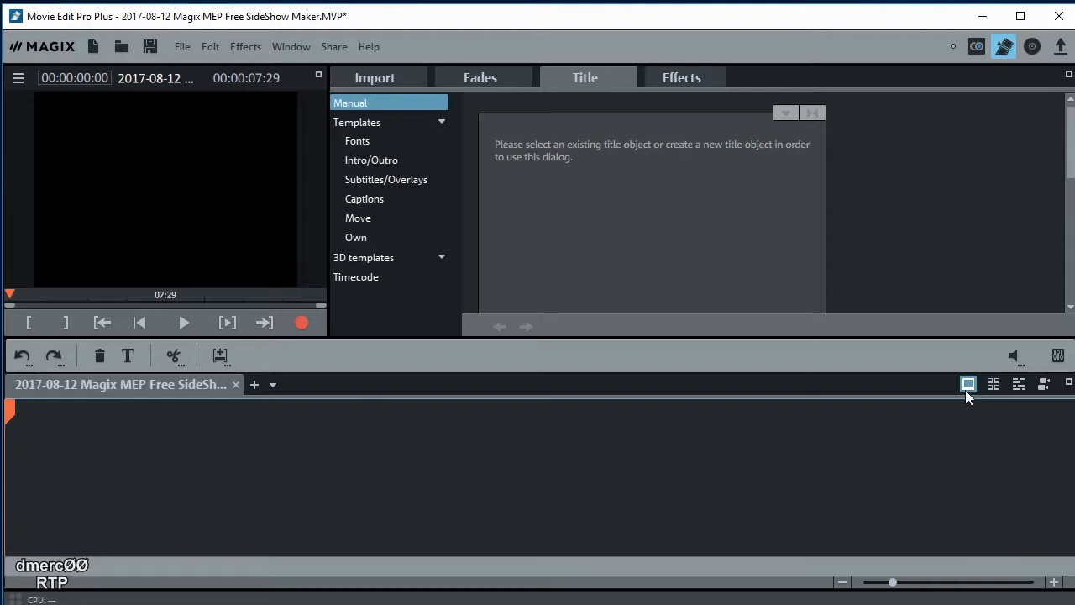
{"action": "left_click", "coordinate": [1019, 384]}
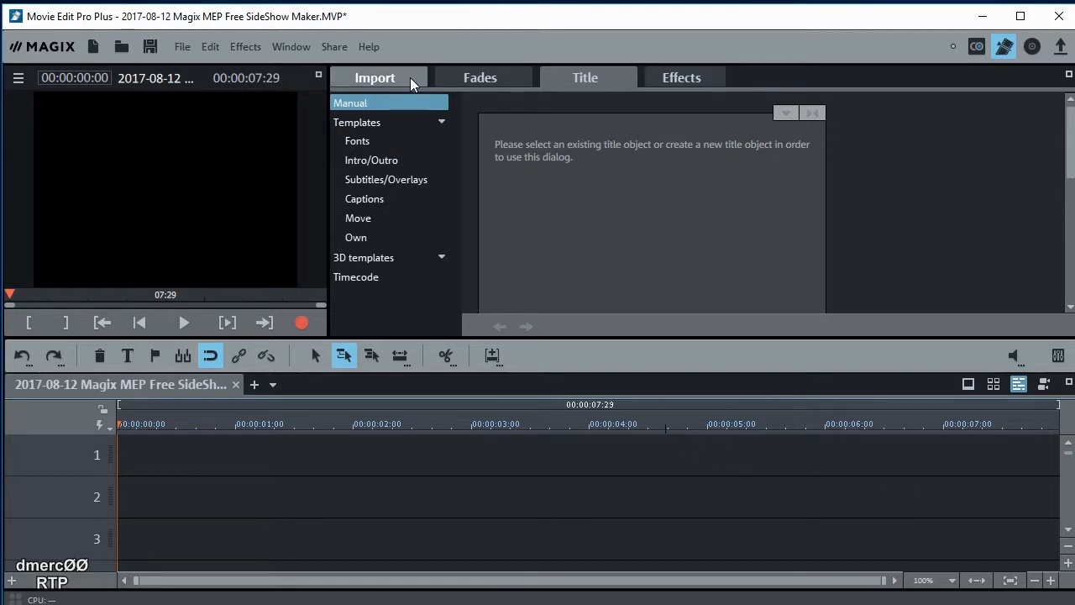
Browse the import media to the folder P:\!Camera shots\Bowling - Leasure DIrections.
{"action": "left_click", "coordinate": [377, 78]}
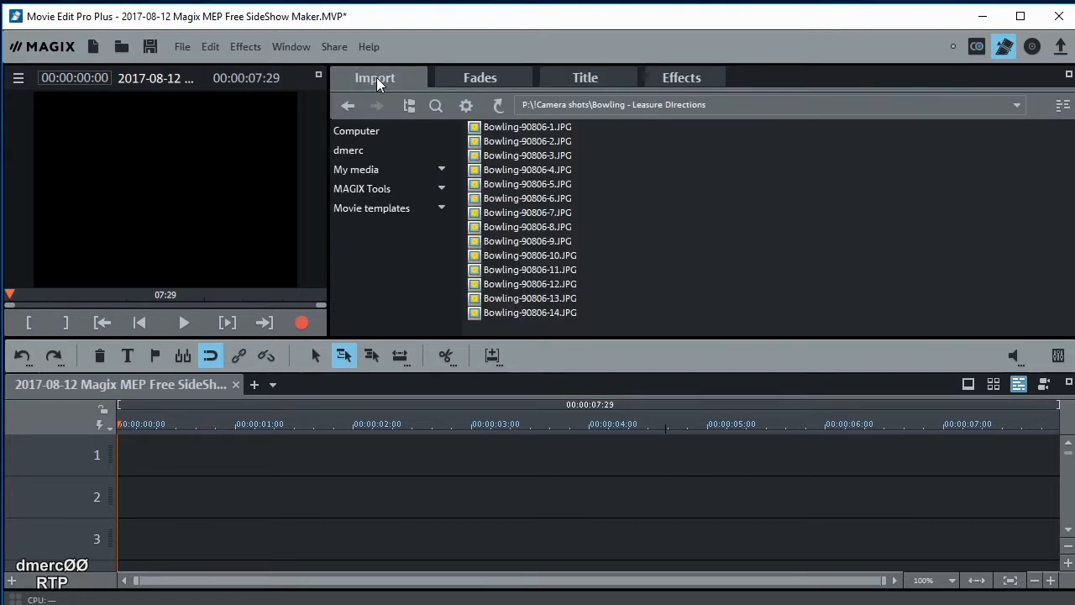
{"action": "left_click", "coordinate": [361, 131]}
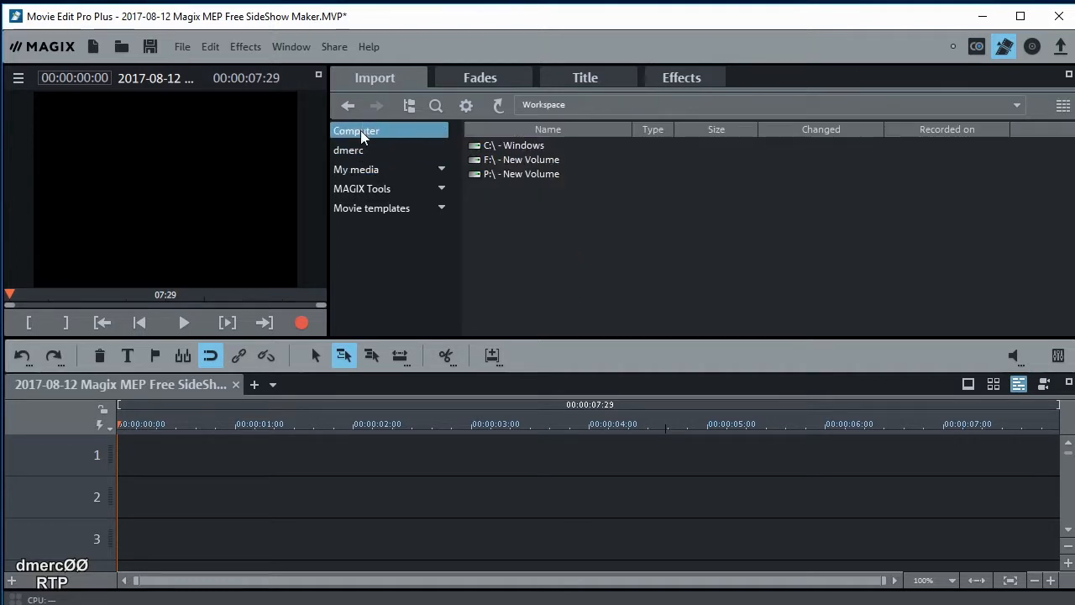
{"action": "double_click", "coordinate": [533, 170]}
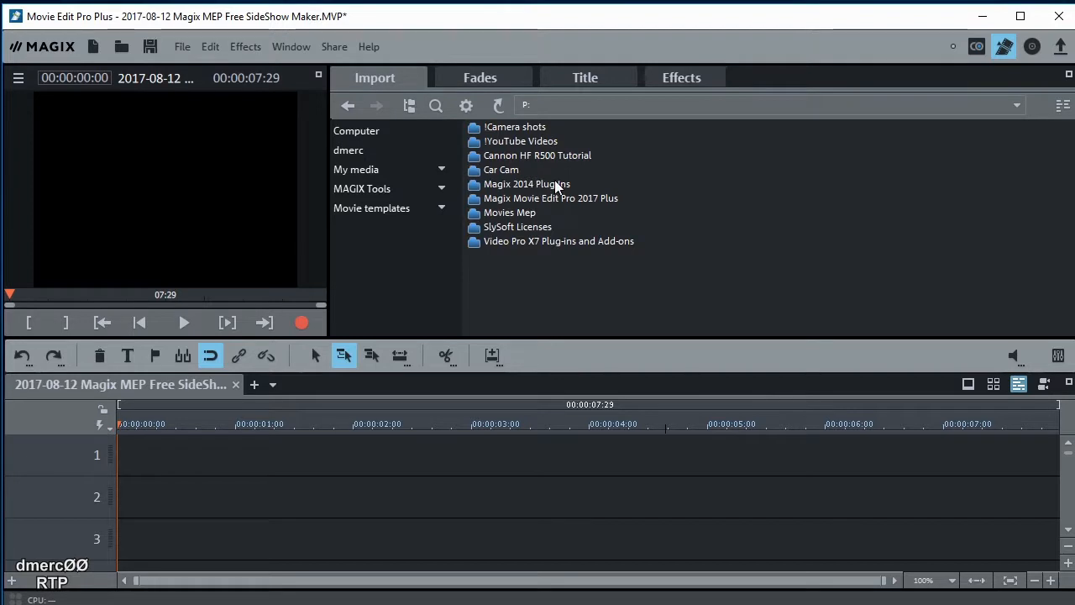
{"action": "double_click", "coordinate": [507, 128]}
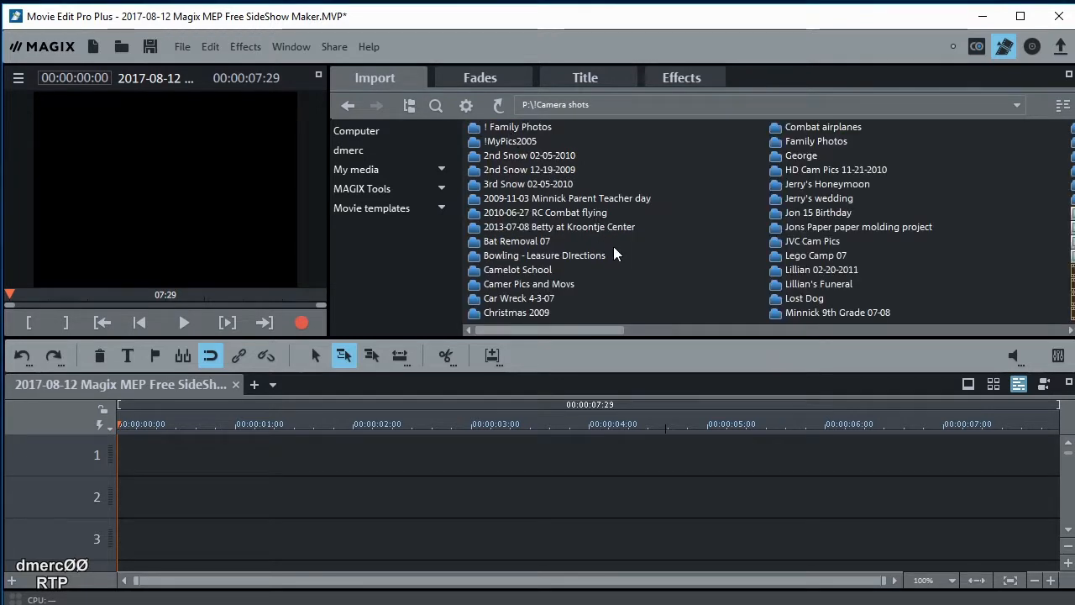
{"action": "double_click", "coordinate": [548, 255]}
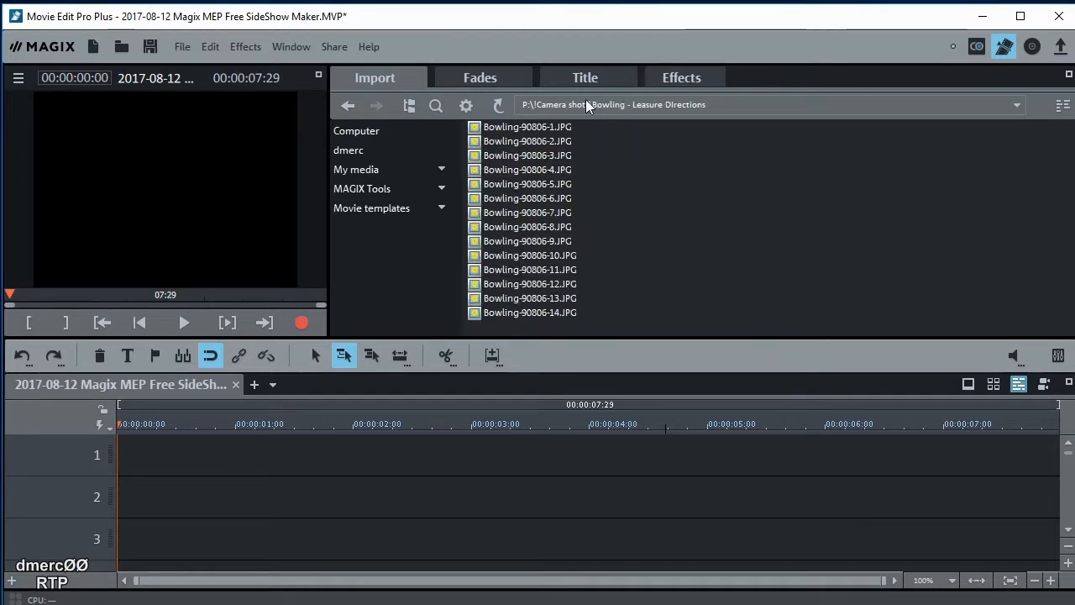
Place all photos from Bowling-90806-1.JPG to Bowling-90806-14.JPG on track 1 at the start of the timeline.
{"action": "left_click_drag", "start_coordinate": [622, 129], "coordinate": [463, 319]}
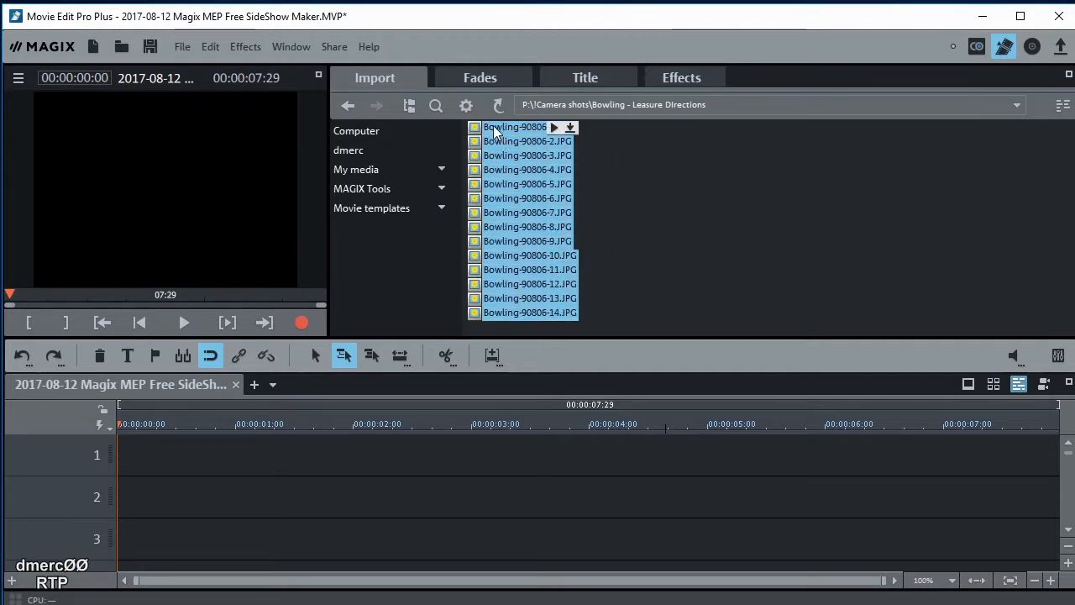
{"action": "left_click_drag", "start_coordinate": [495, 132], "coordinate": [133, 461]}
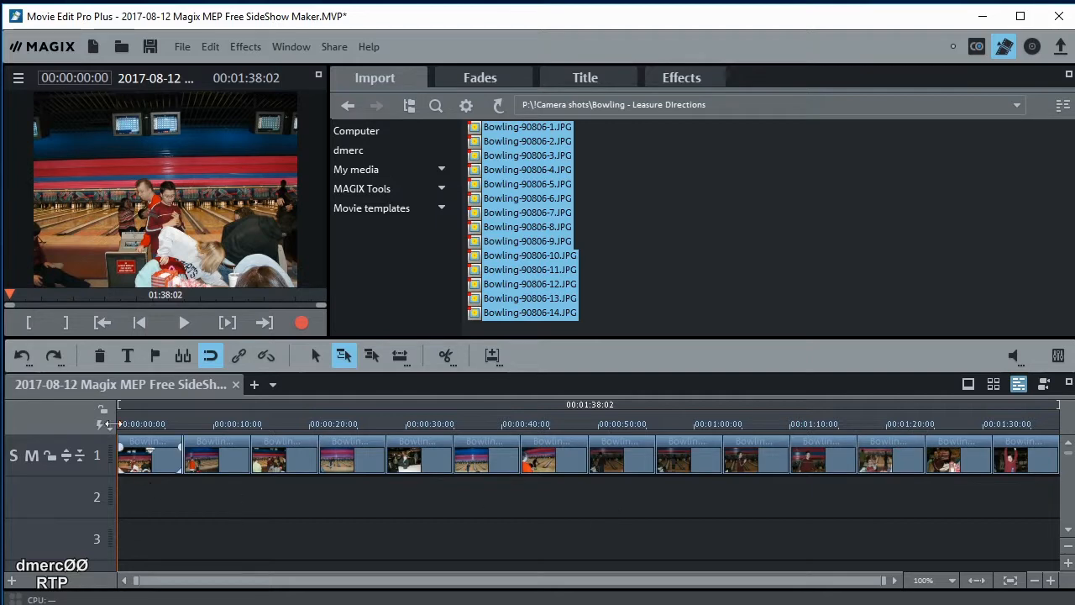
{"action": "mouse_move", "coordinate": [118, 429]}
{"action": "left_mouse_down"}
{"action": "mouse_move", "coordinate": [993, 439]}
{"action": "mouse_move", "coordinate": [118, 438]}
{"action": "left_mouse_up"}
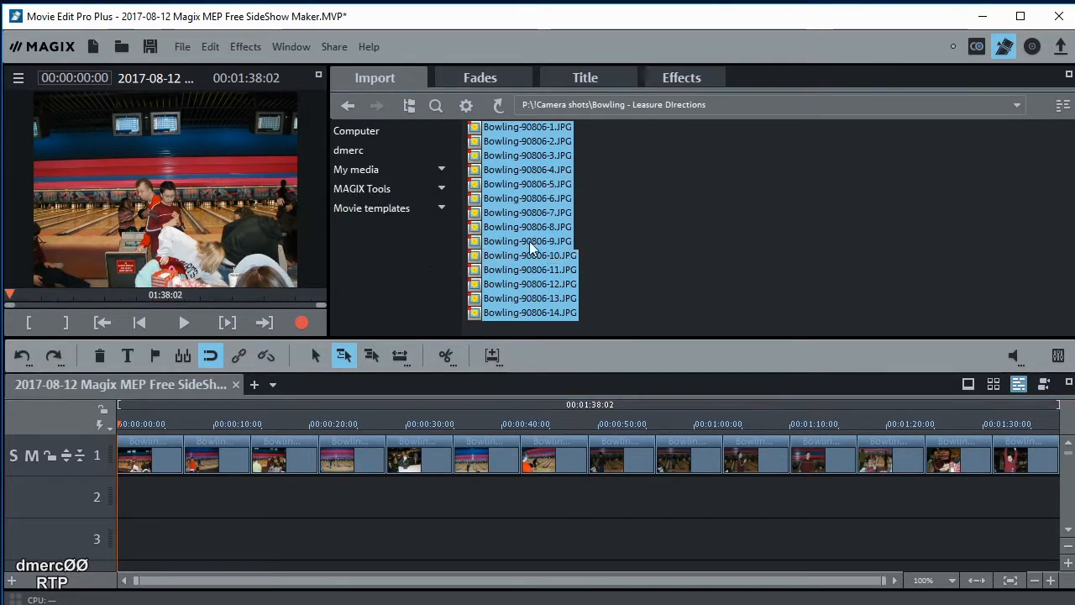
{"action": "left_click", "coordinate": [602, 225]}
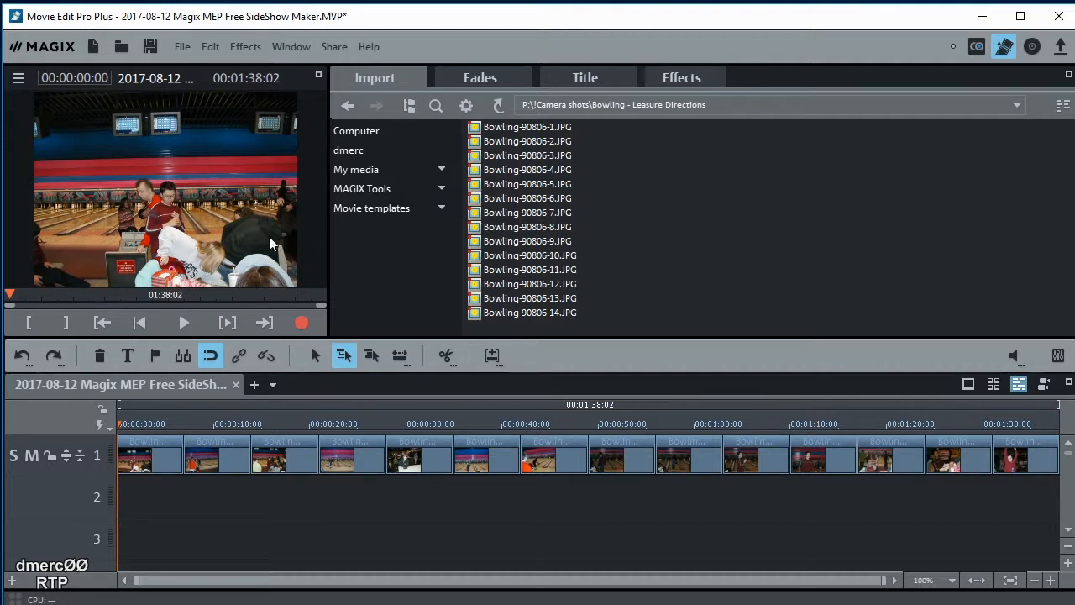
Start the Slideshow Maker wizard and choose the Chillout - movement/zoom style template.
{"action": "left_click", "coordinate": [210, 47]}
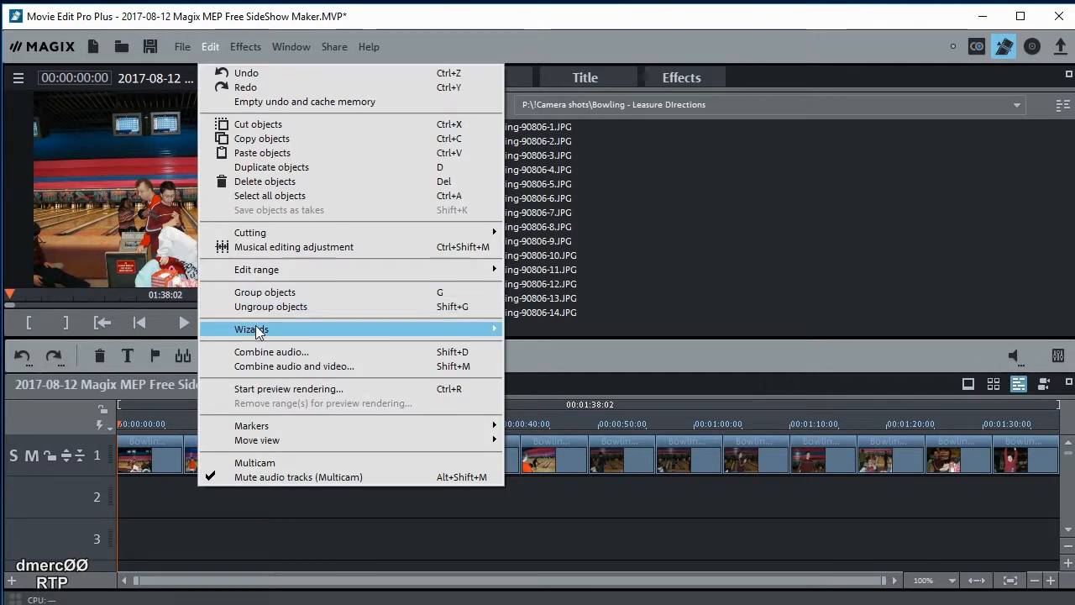
{"action": "mouse_move", "coordinate": [252, 329]}
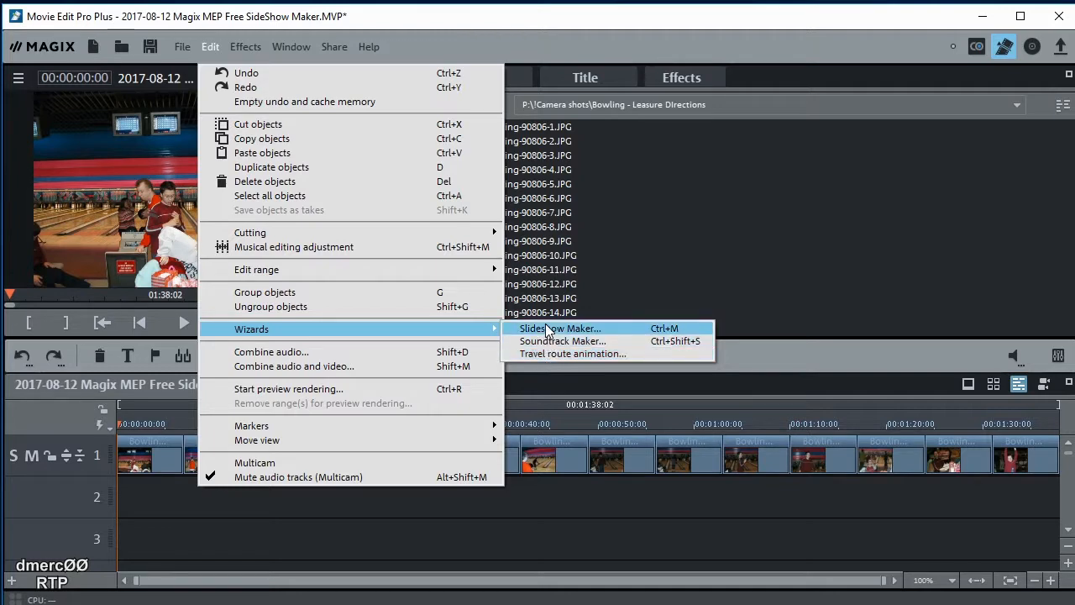
{"action": "left_click", "coordinate": [544, 332]}
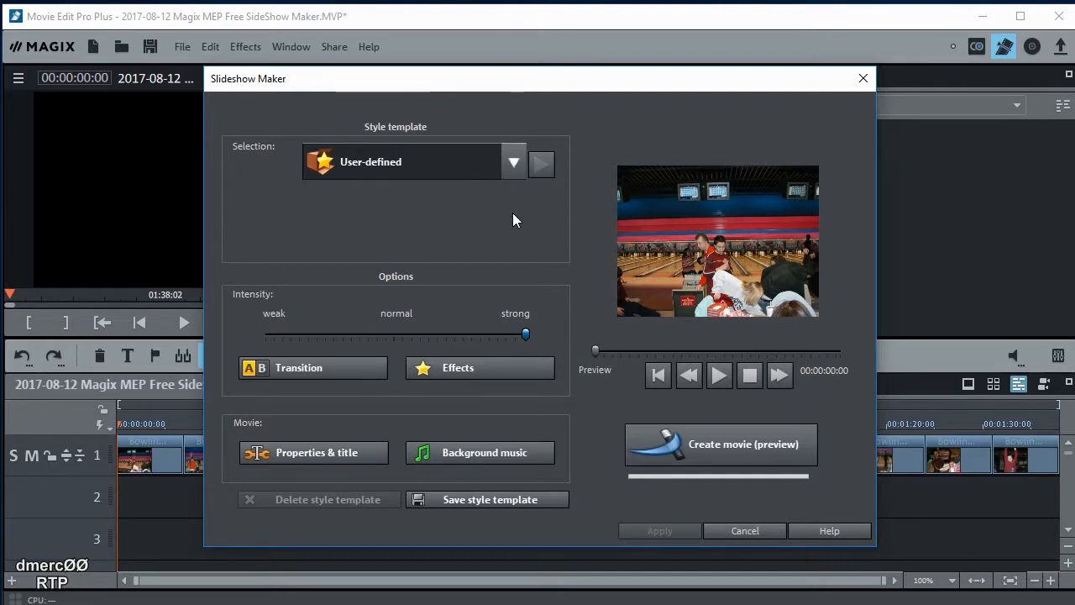
{"action": "left_click", "coordinate": [510, 162]}
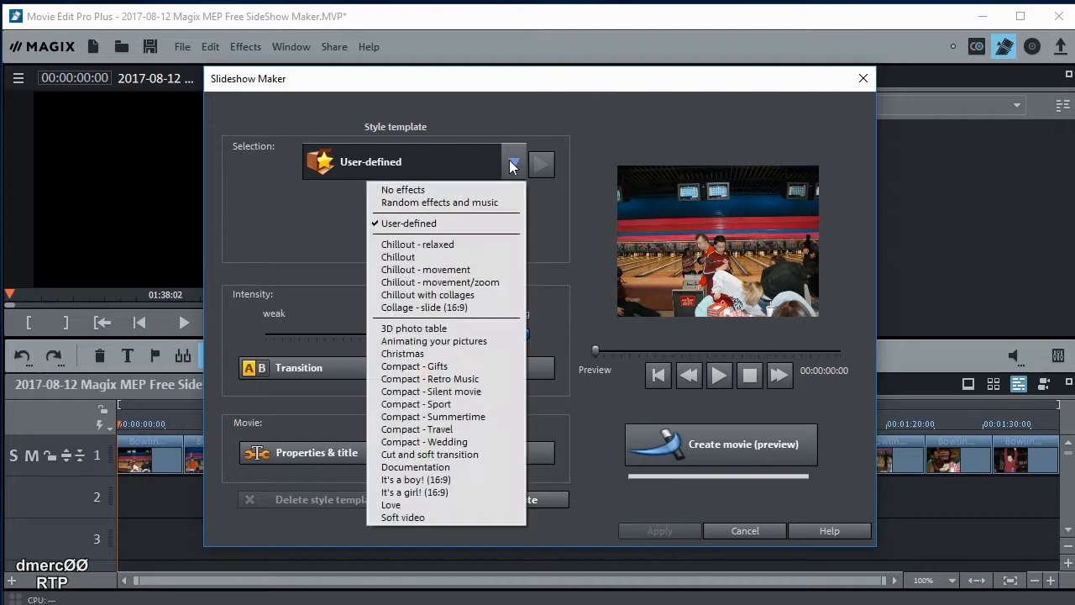
{"action": "left_click", "coordinate": [471, 287]}
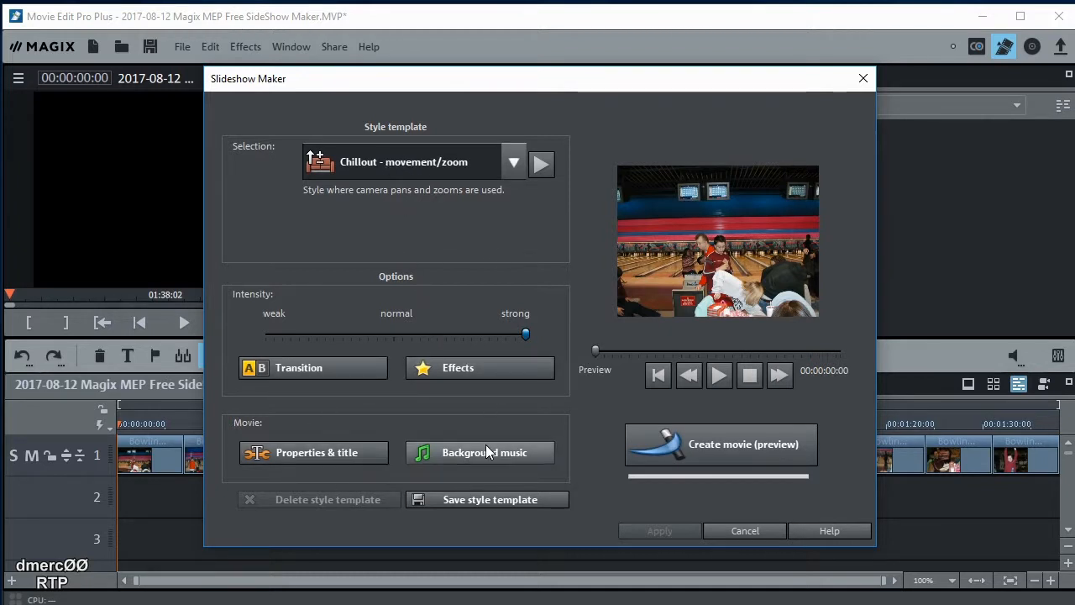
Examine the transition and effects frequency settings of the slideshow style, cancelling out of both without changes.
{"action": "left_click", "coordinate": [309, 370]}
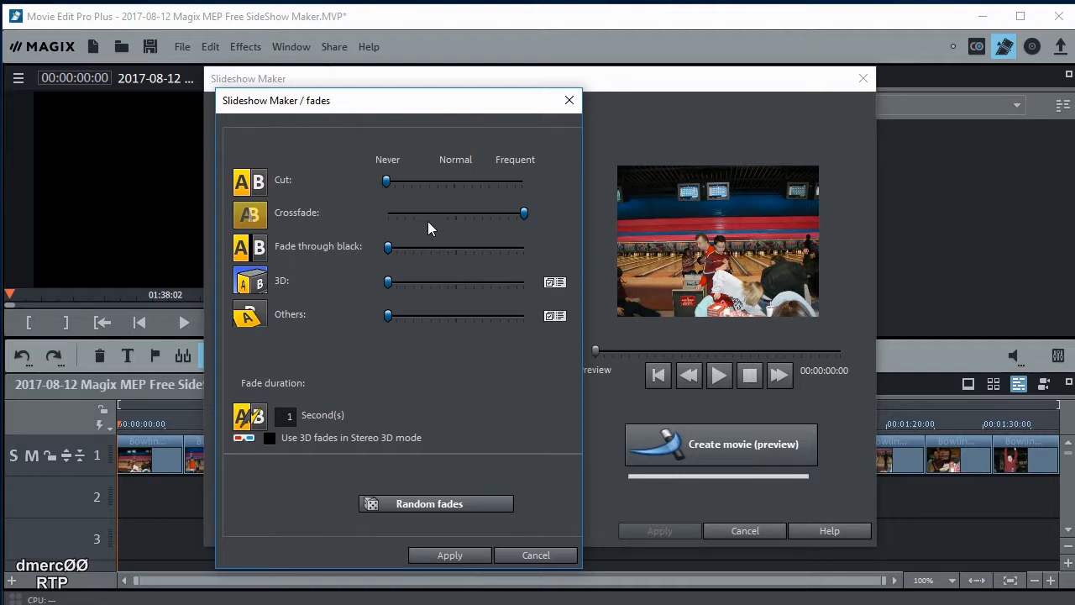
{"action": "mouse_move", "coordinate": [389, 247]}
{"action": "left_mouse_down"}
{"action": "mouse_move", "coordinate": [446, 252]}
{"action": "mouse_move", "coordinate": [389, 250]}
{"action": "left_mouse_up"}
{"action": "left_click", "coordinate": [520, 557]}
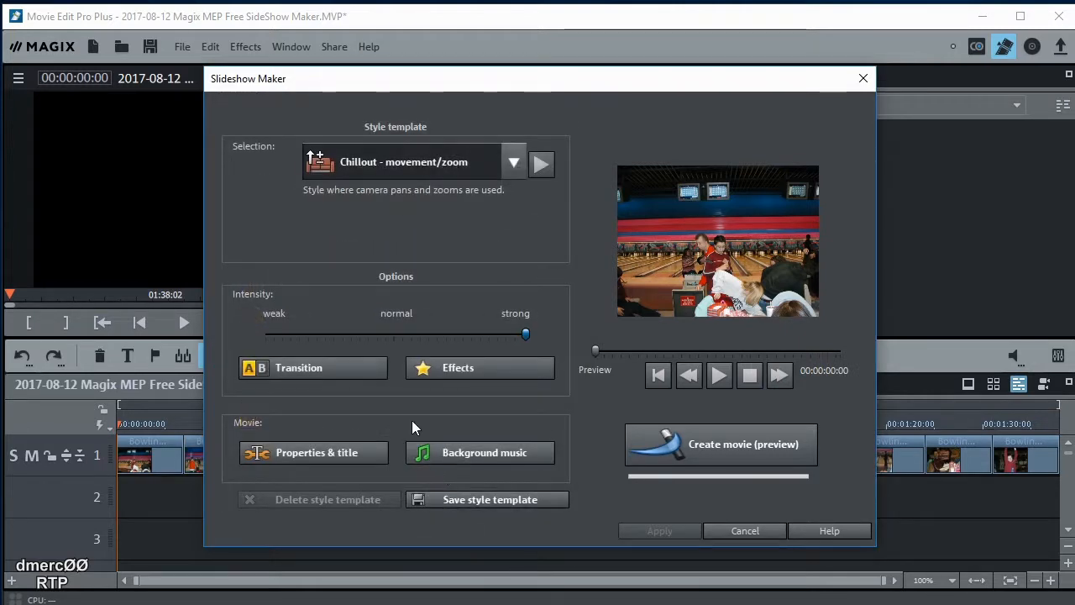
{"action": "left_click", "coordinate": [457, 369]}
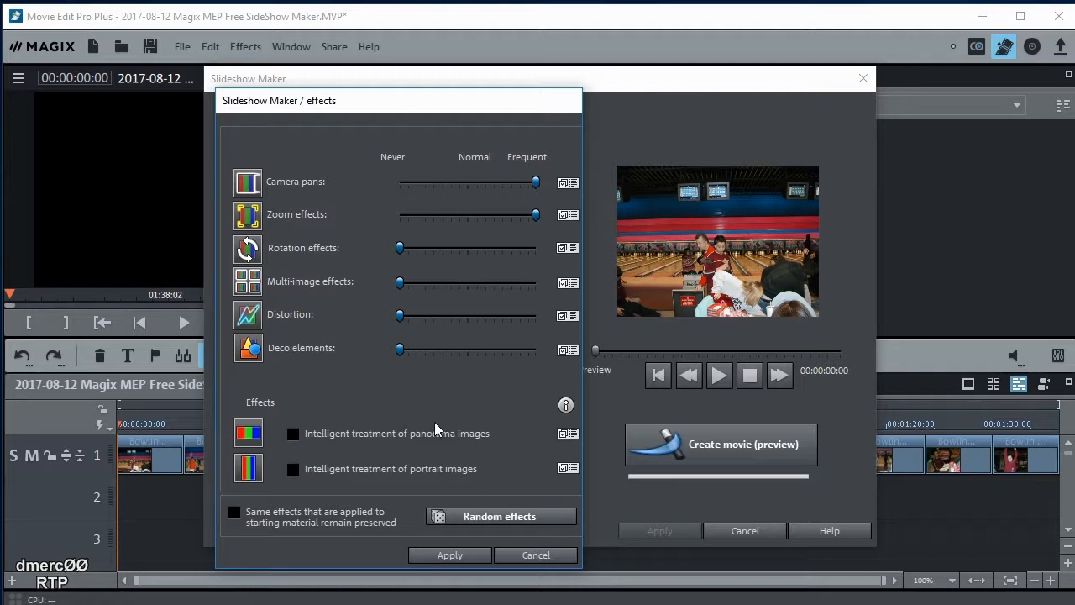
{"action": "left_click", "coordinate": [527, 554]}
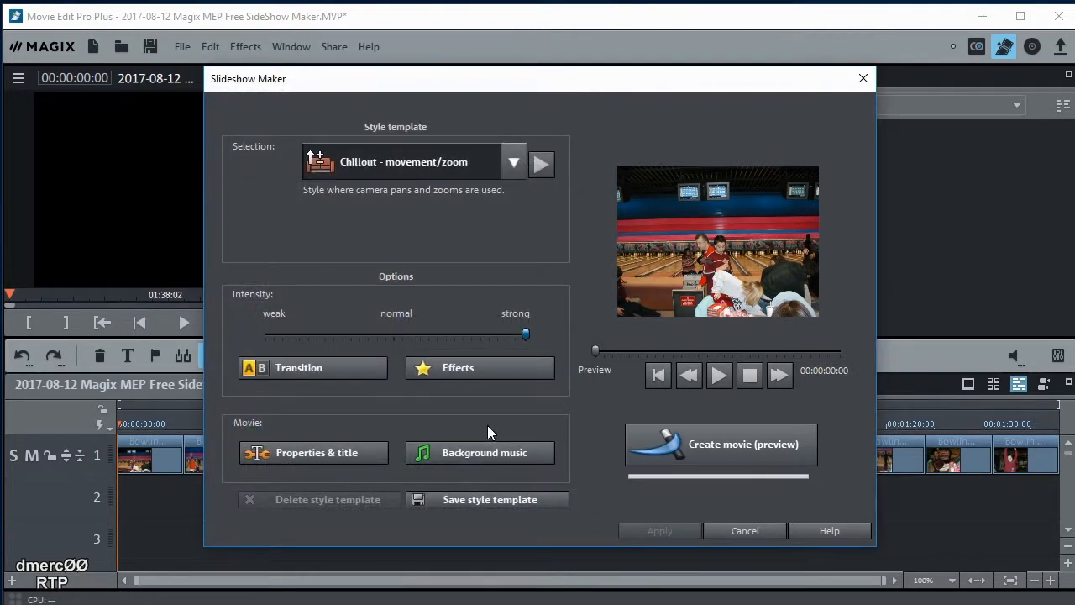
Examine the slideshow's background music settings and the audio files in the Chillout 3 - Maritim folder, leaving without loading any.
{"action": "left_click", "coordinate": [447, 450]}
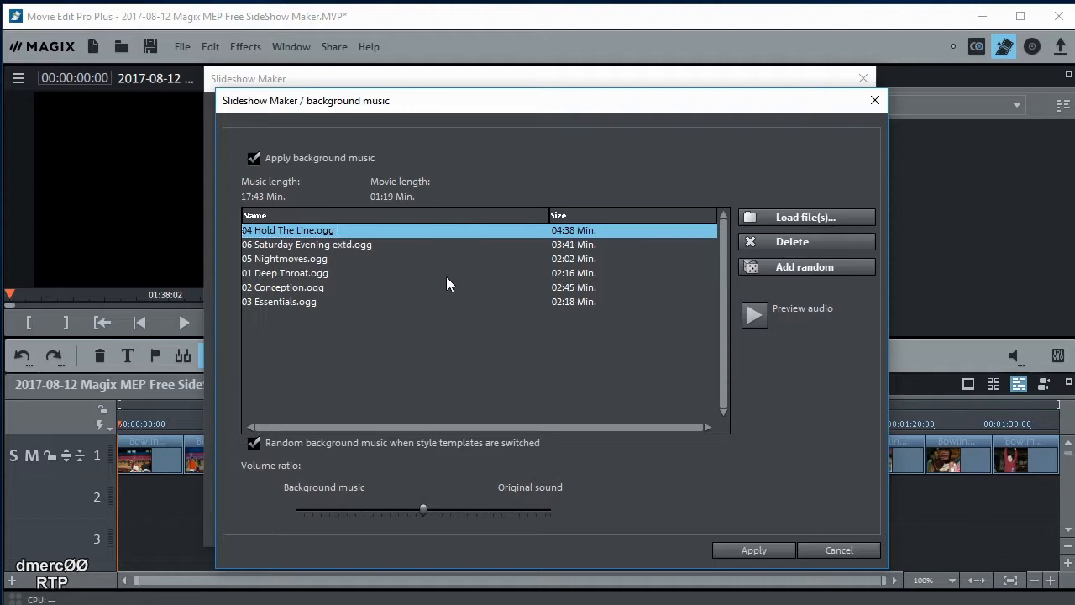
{"action": "left_click", "coordinate": [816, 218]}
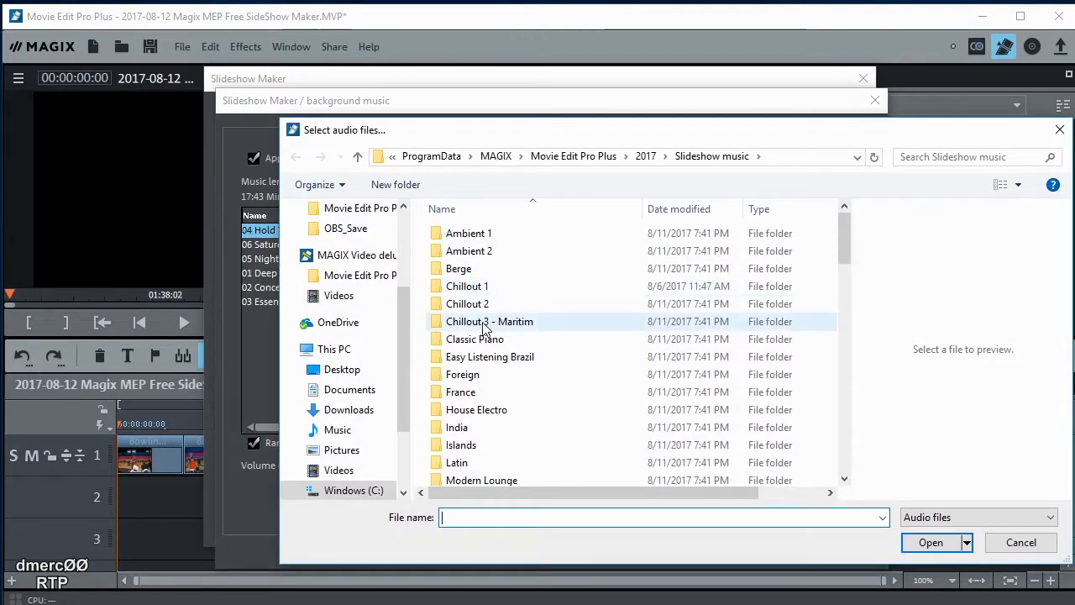
{"action": "double_click", "coordinate": [485, 328]}
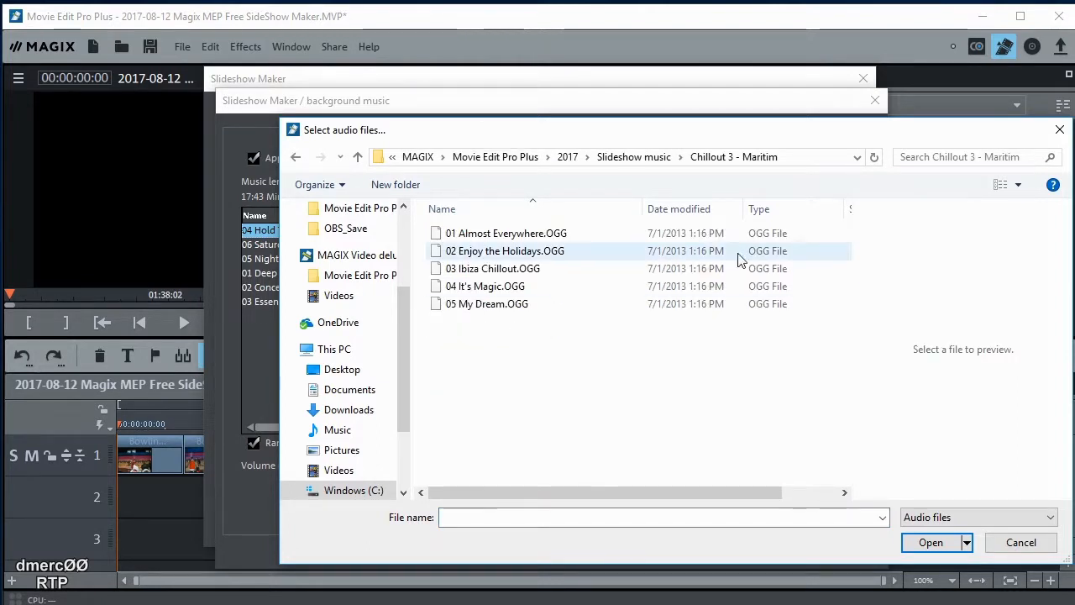
{"action": "left_click", "coordinate": [1059, 132]}
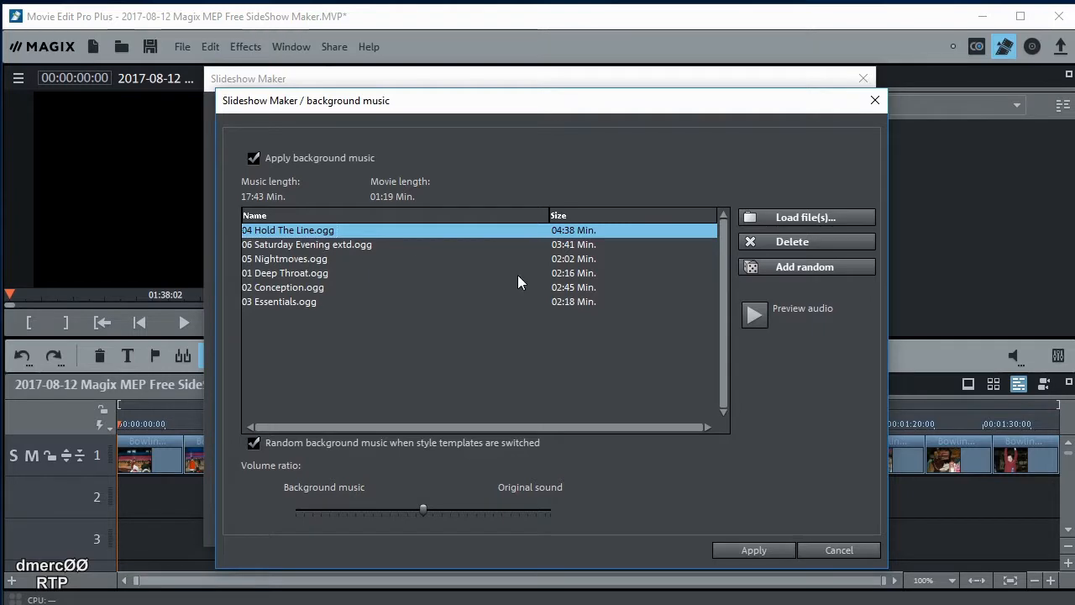
{"action": "left_click", "coordinate": [835, 552]}
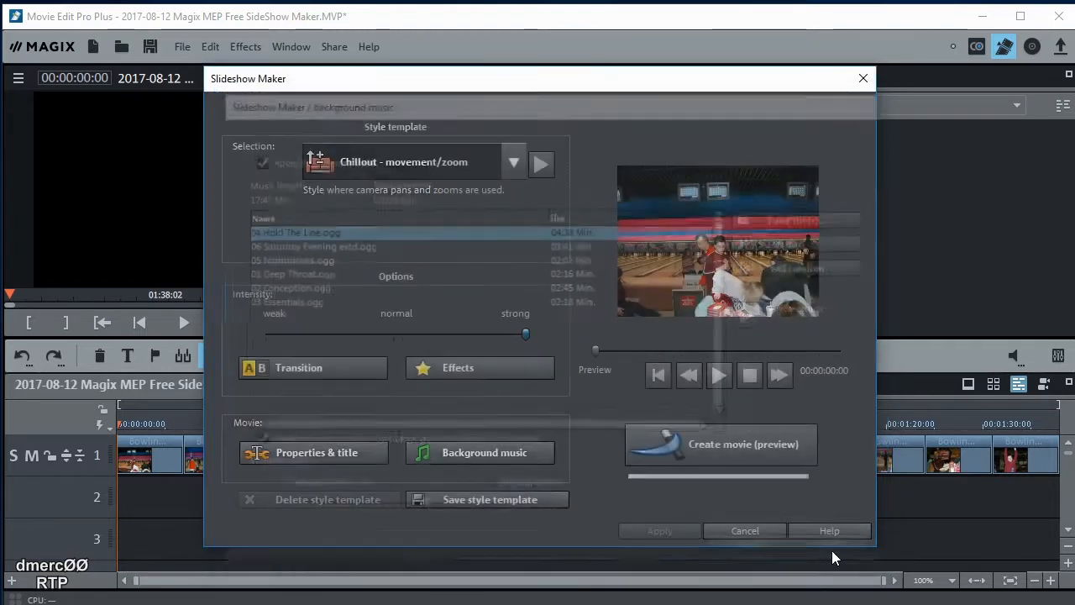
Check the slideshow's properties and title settings without changing them, and create the movie preview.
{"action": "left_click", "coordinate": [317, 454]}
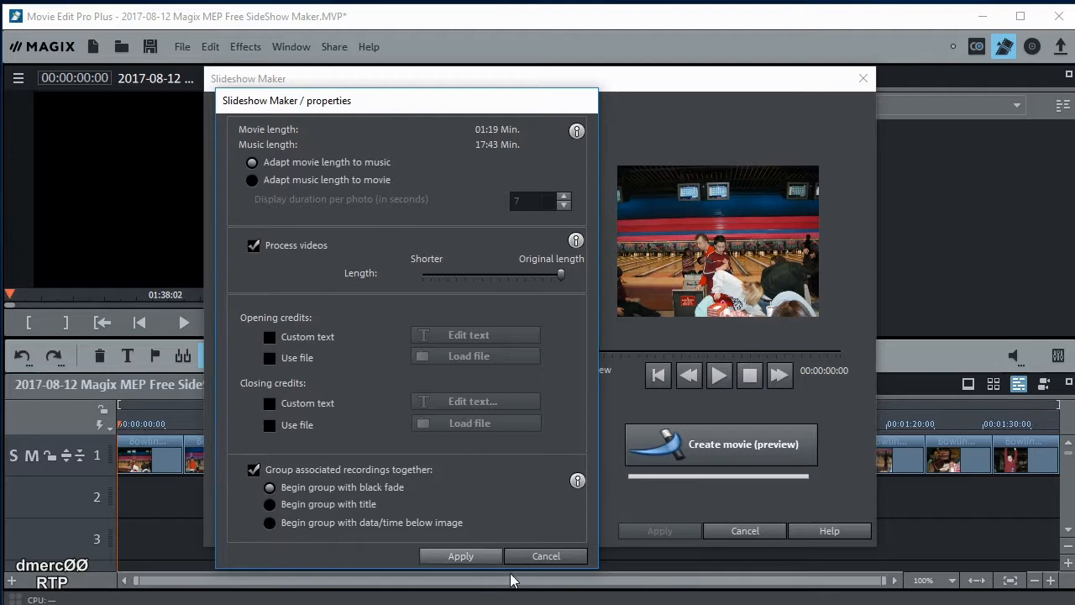
{"action": "left_click", "coordinate": [551, 557]}
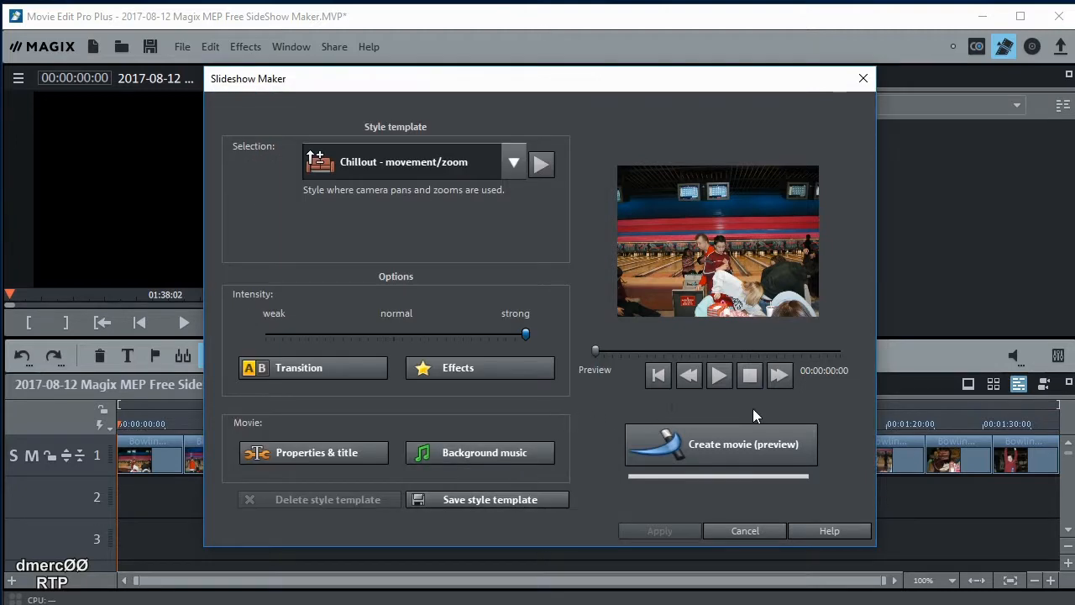
{"action": "left_click", "coordinate": [720, 443]}
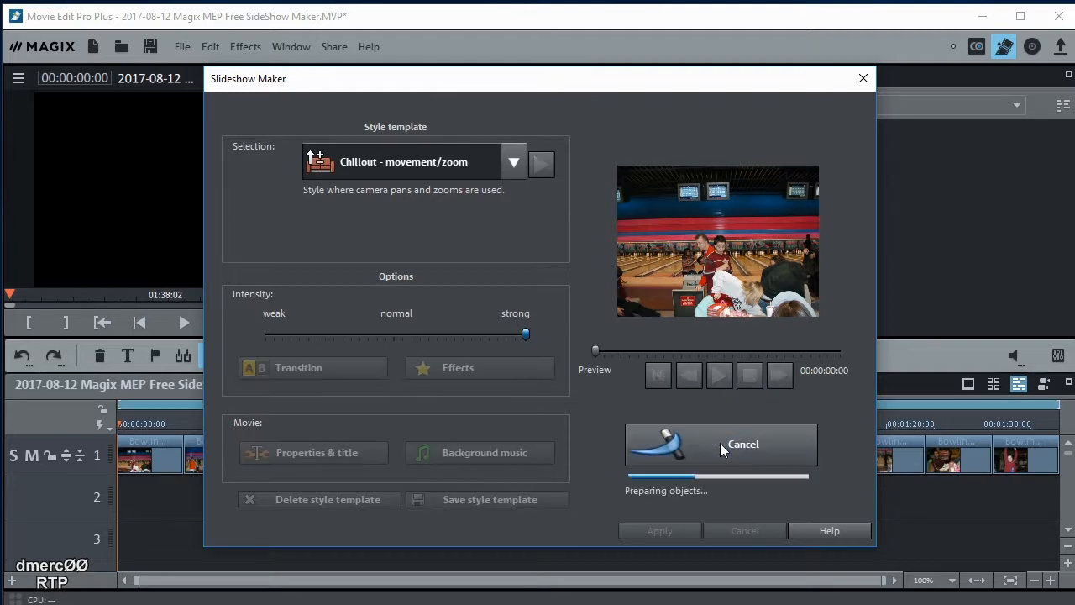
{"action": "left_click_drag", "start_coordinate": [676, 78], "coordinate": [1074, 11]}
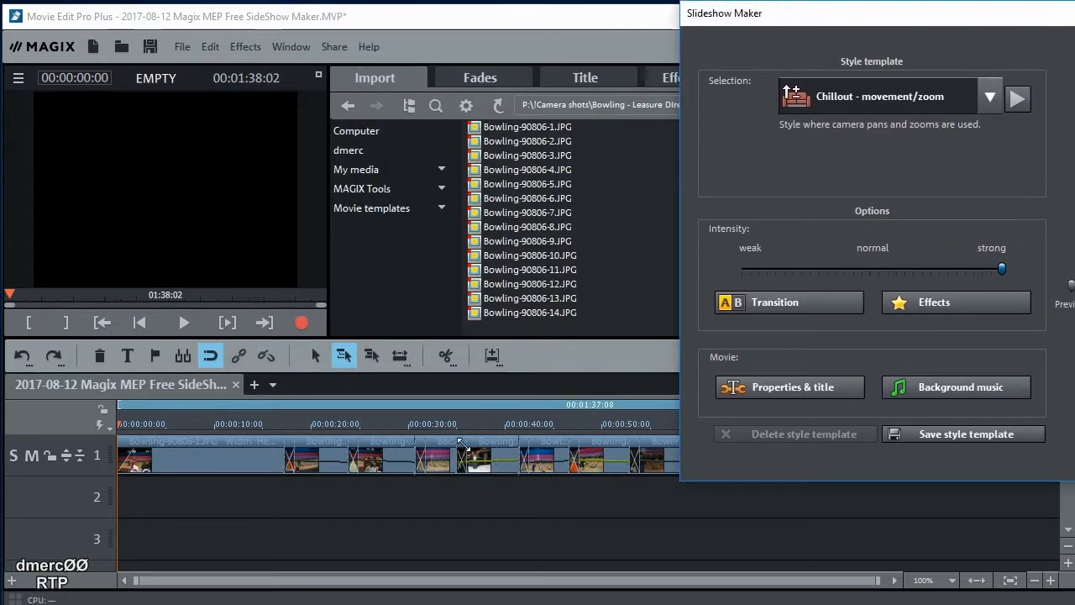
{"action": "left_click_drag", "start_coordinate": [931, 17], "coordinate": [445, 35]}
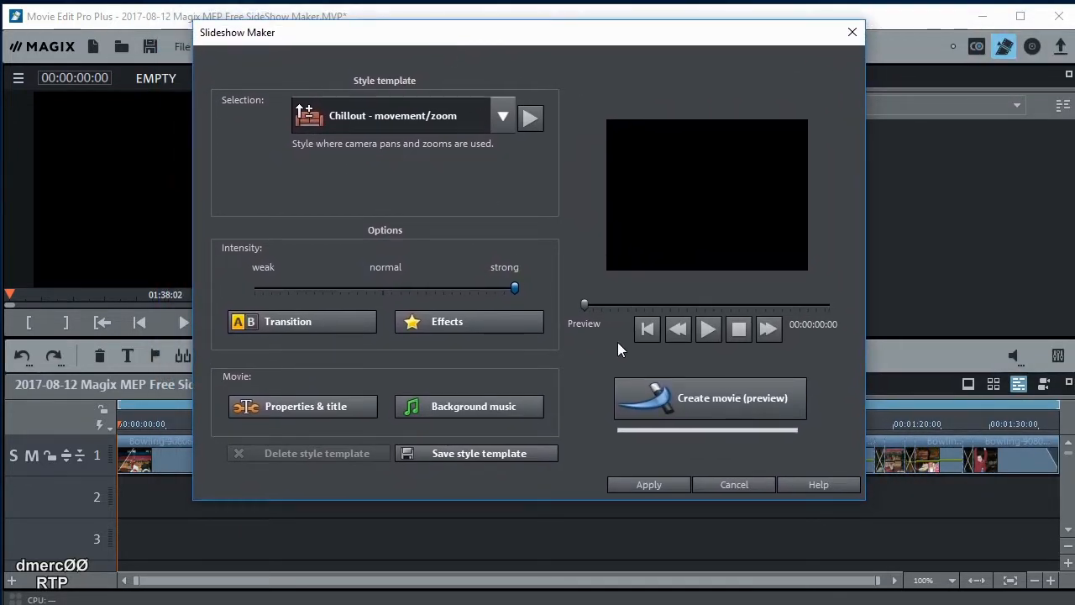
Play and skim through the slideshow preview, and apply the generated slideshow to the timeline.
{"action": "left_click", "coordinate": [708, 329]}
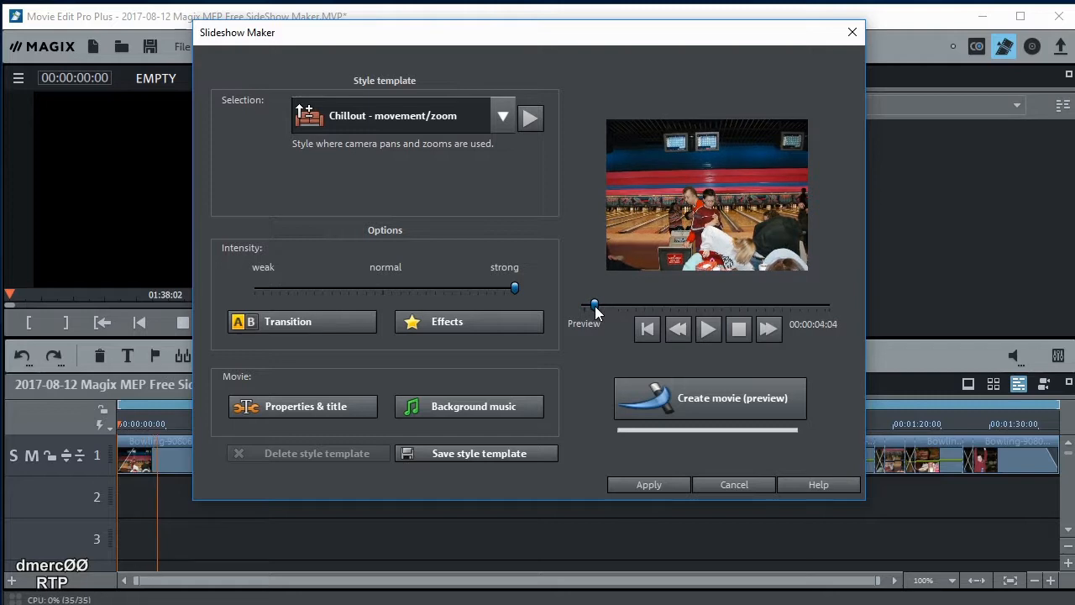
{"action": "left_click_drag", "start_coordinate": [594, 307], "coordinate": [760, 318]}
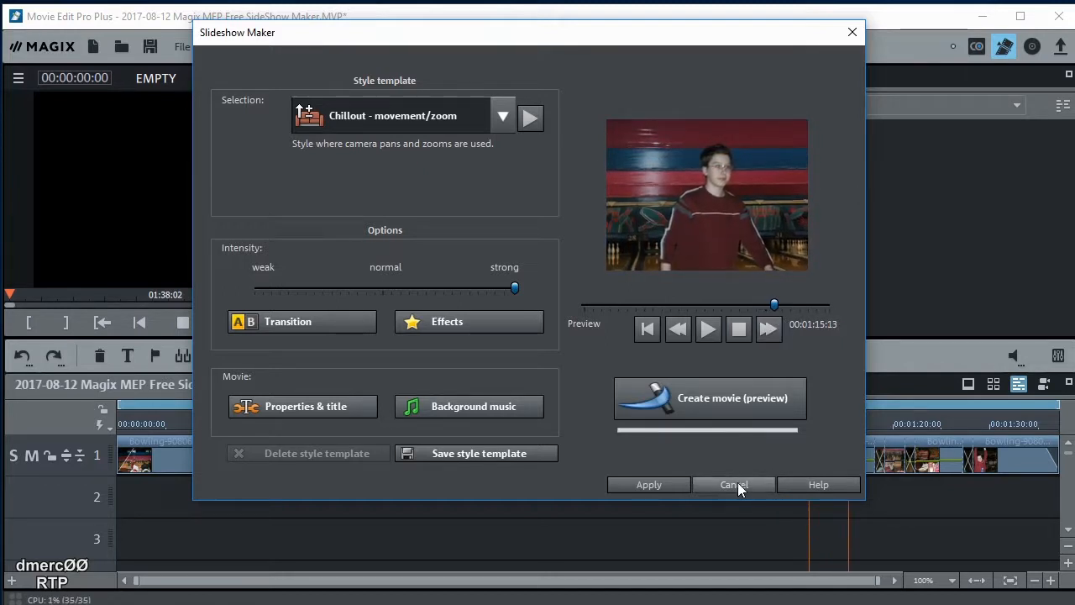
{"action": "left_click", "coordinate": [739, 329]}
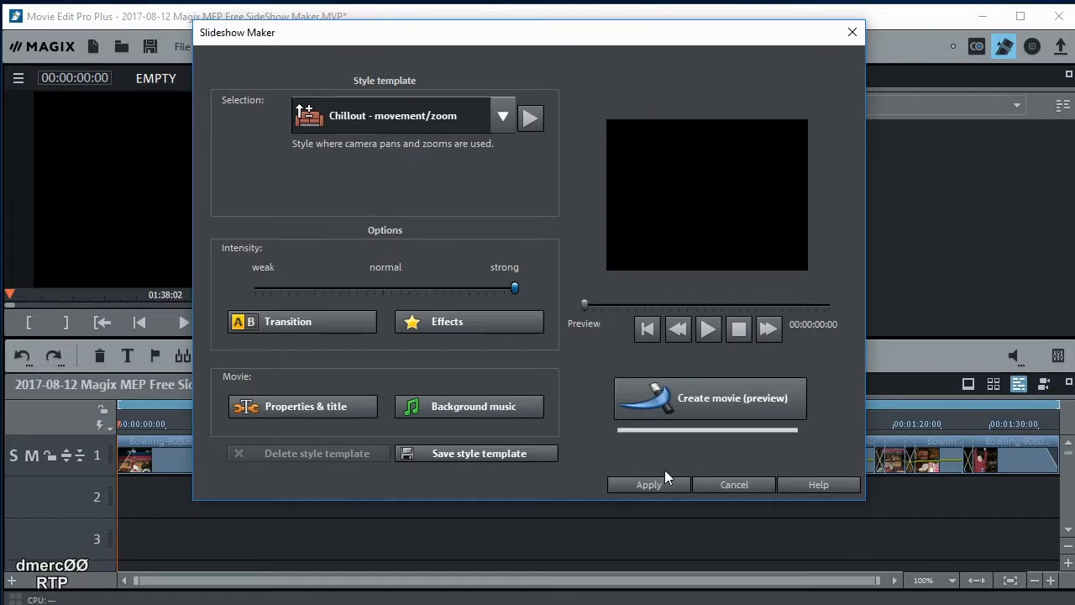
{"action": "left_click", "coordinate": [649, 484]}
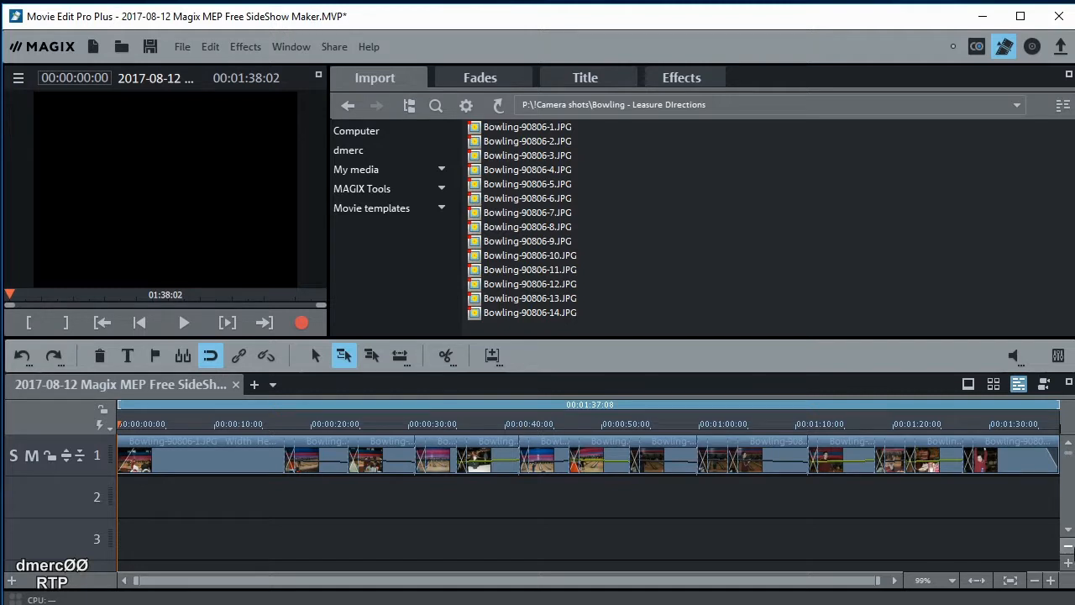
Move the 04 Hold The Line.ogg music from track 5 up to track 2, directly below the photos.
{"action": "left_click", "coordinate": [1066, 529]}
{"action": "left_click", "coordinate": [1067, 535]}
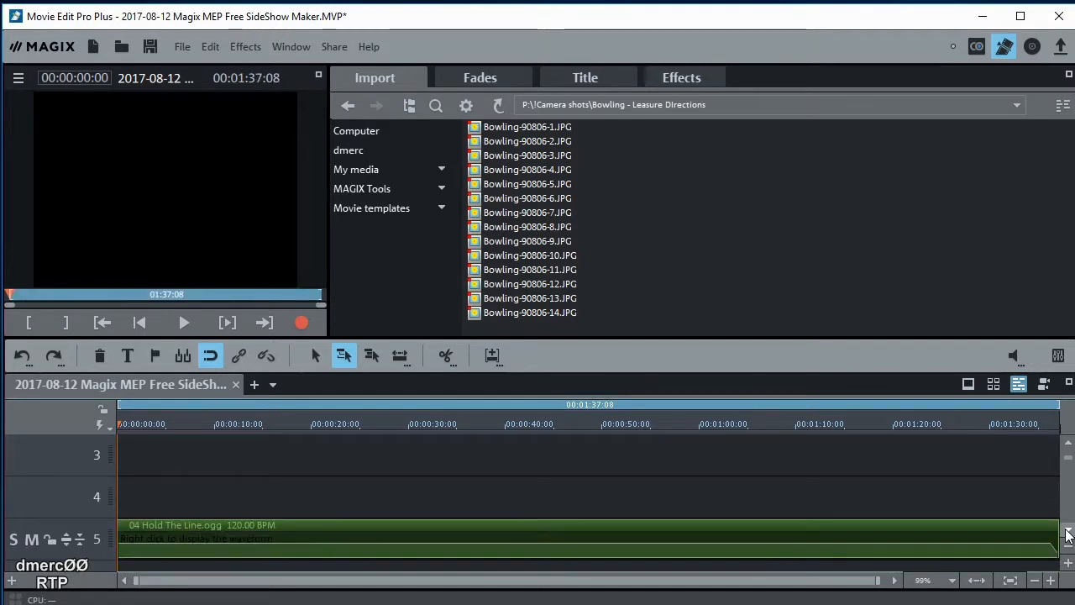
{"action": "left_click_drag", "start_coordinate": [637, 532], "coordinate": [636, 451]}
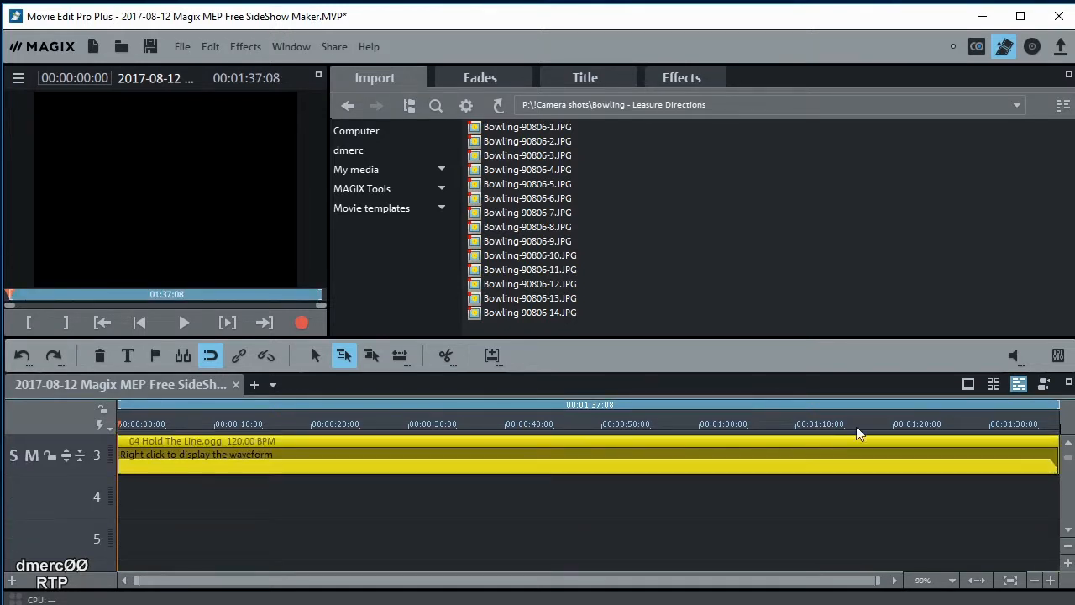
{"action": "left_click", "coordinate": [1068, 445]}
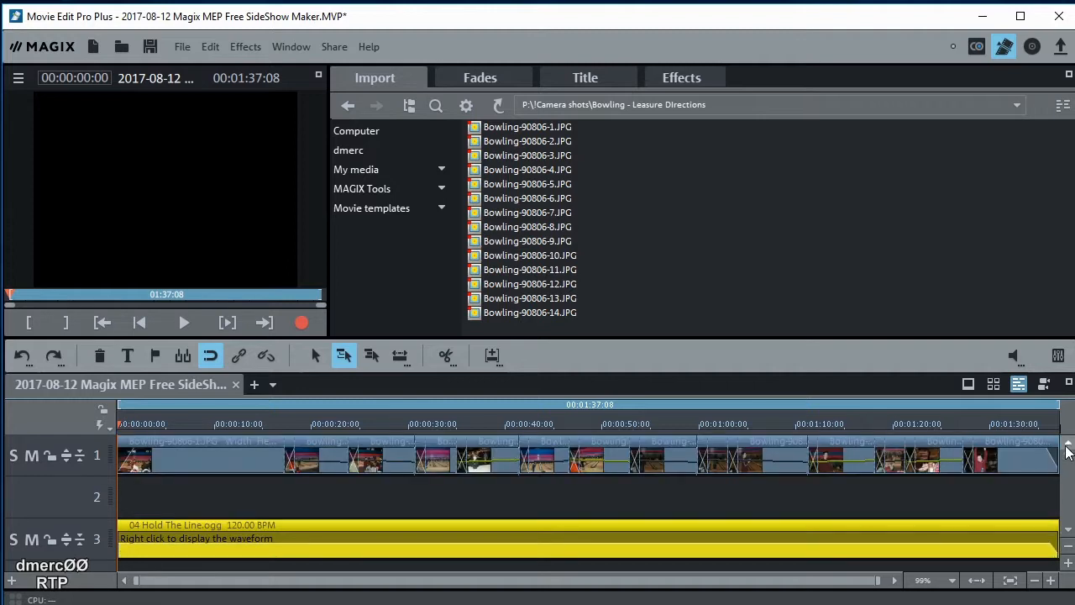
{"action": "left_click", "coordinate": [1068, 445]}
{"action": "left_click_drag", "start_coordinate": [816, 528], "coordinate": [816, 487]}
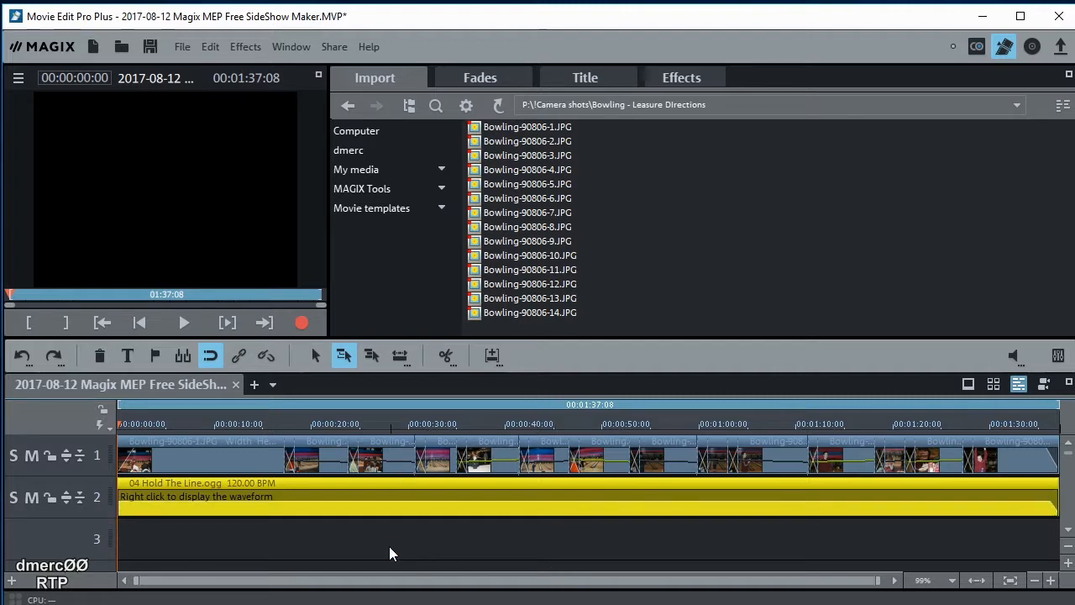
Using the single-track mouse mode, shift the second photo and all following photos on track 1 earlier, starting at about 10 seconds.
{"action": "left_click", "coordinate": [369, 354]}
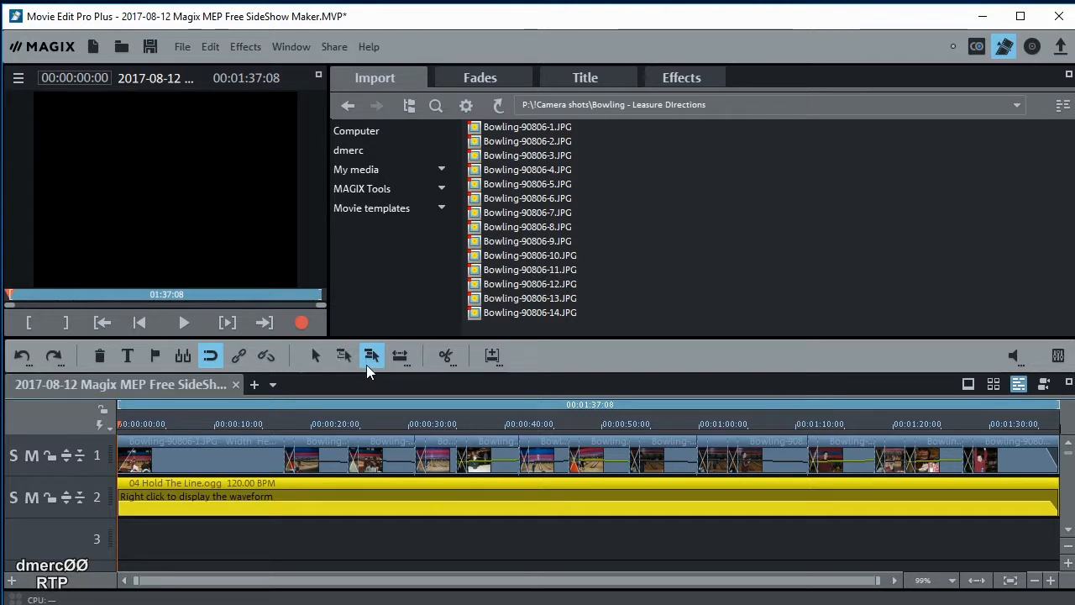
{"action": "left_click", "coordinate": [344, 356]}
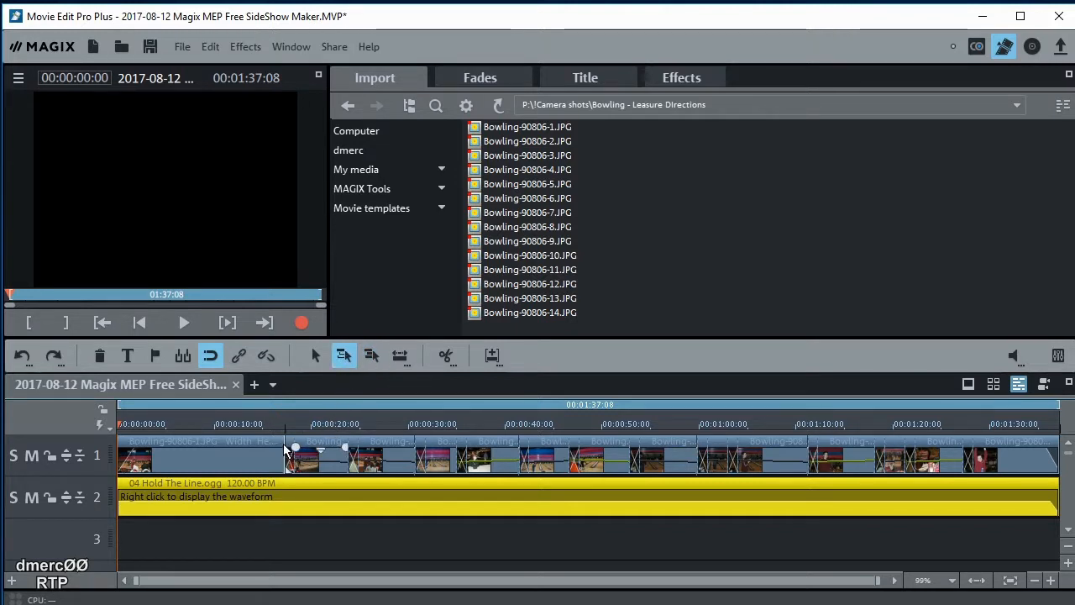
{"action": "left_click_drag", "start_coordinate": [286, 451], "coordinate": [218, 453]}
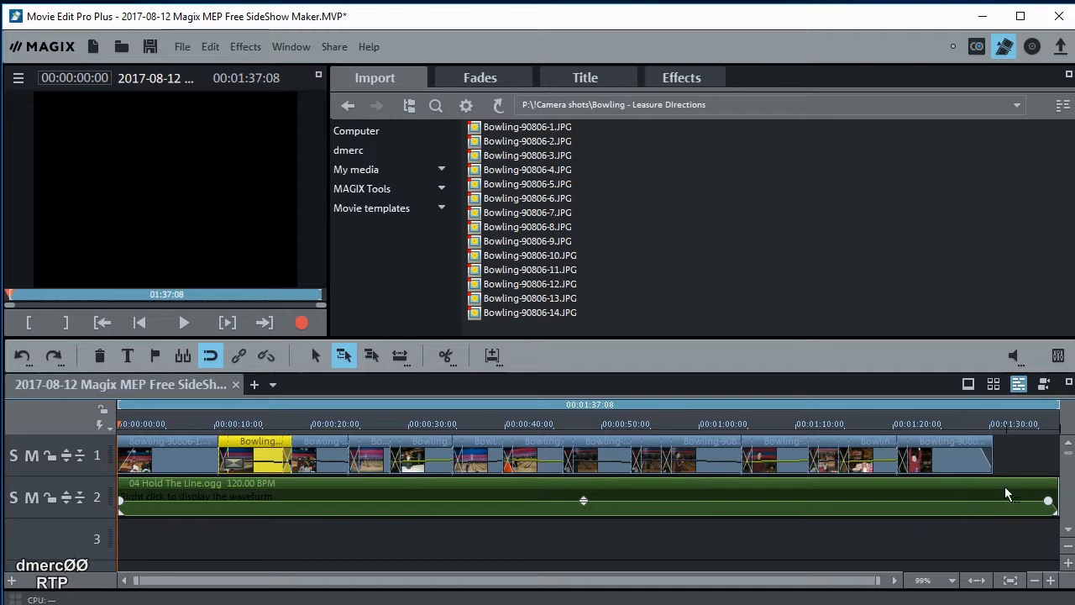
Trim the end of the music on track 2 to about 00:01:31:09, just past the last photo.
{"action": "left_click_drag", "start_coordinate": [1055, 494], "coordinate": [1000, 494]}
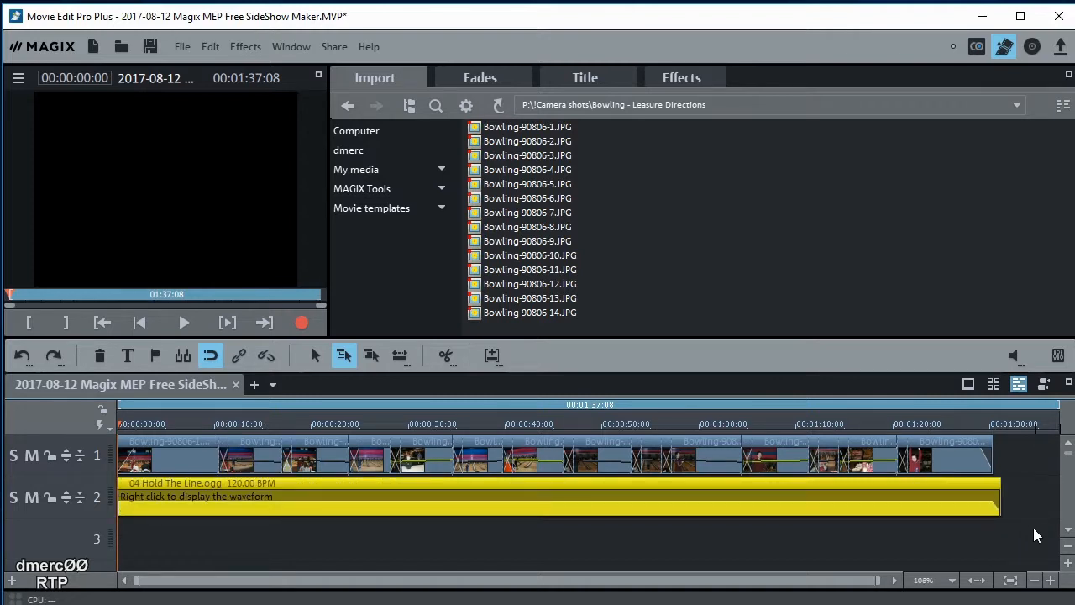
{"action": "left_click", "coordinate": [978, 580]}
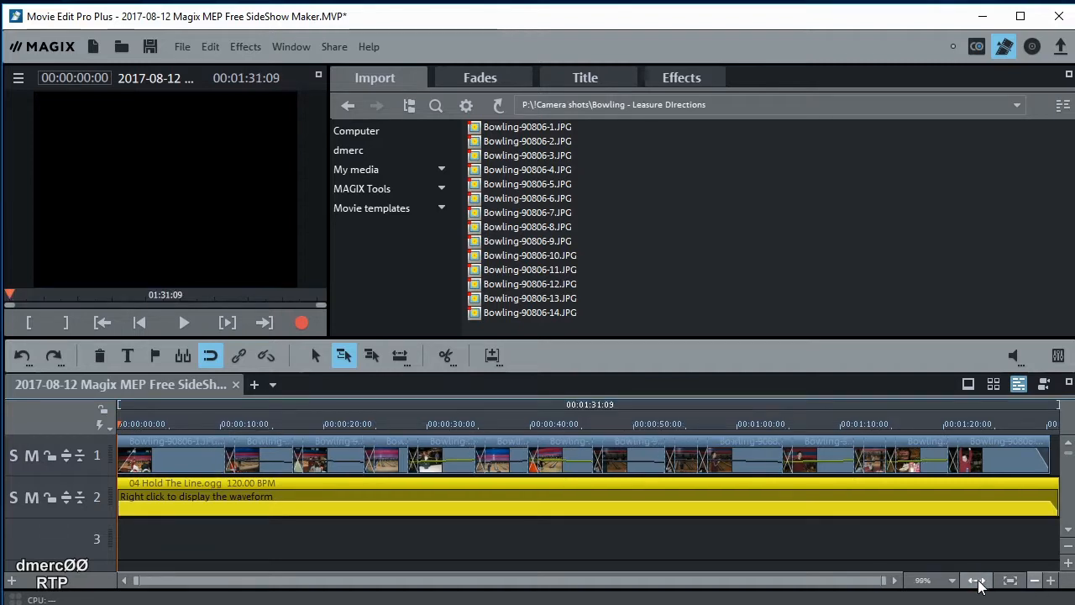
{"action": "left_click", "coordinate": [1047, 457]}
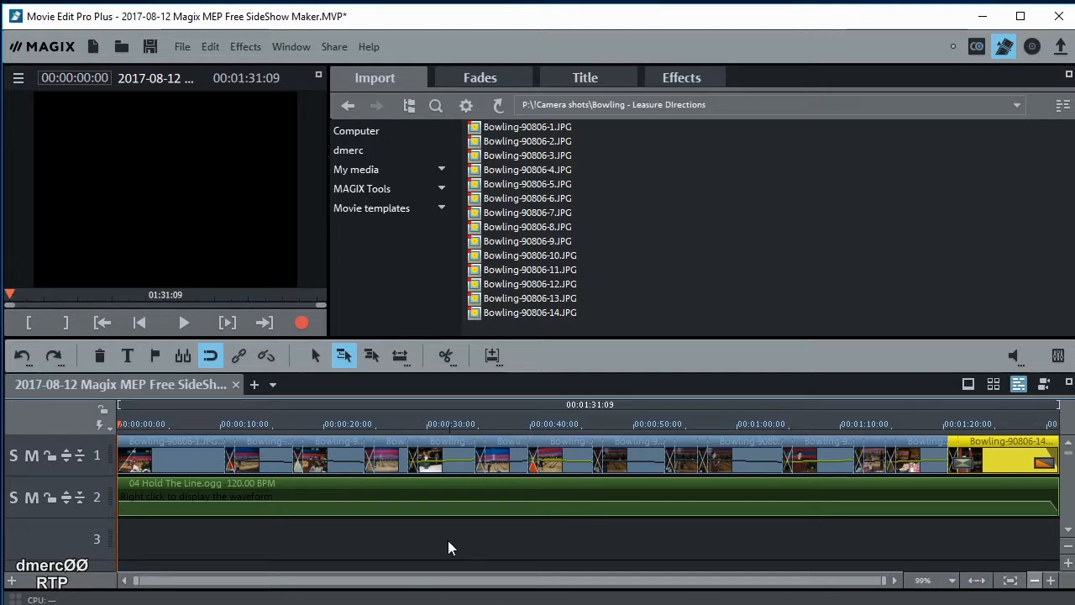
Play the start of the slideshow and skim through the timeline to review it, returning to the beginning.
{"action": "left_click", "coordinate": [183, 323]}
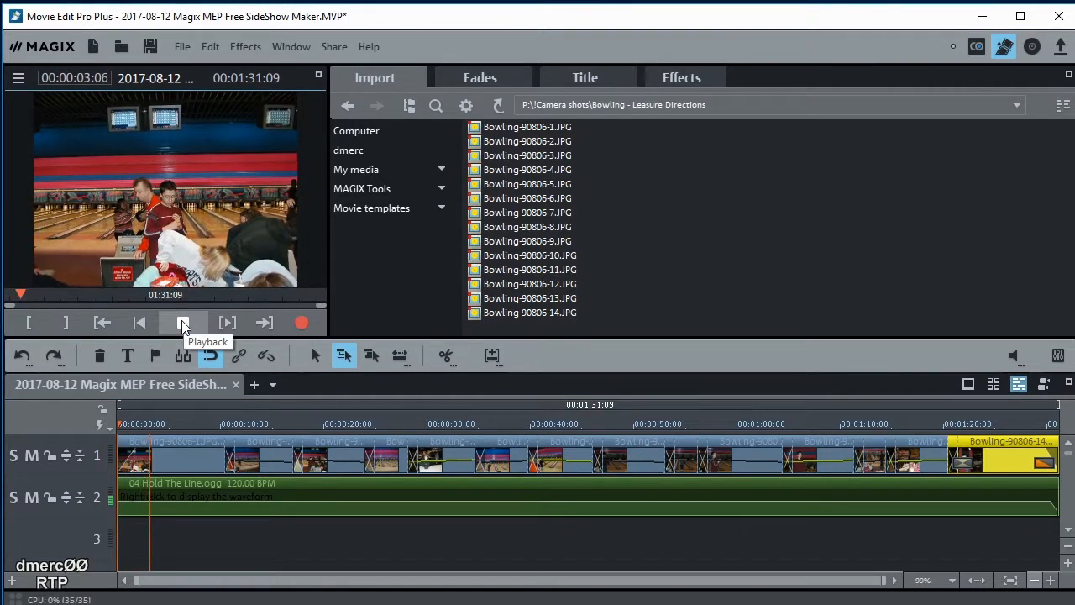
{"action": "left_click", "coordinate": [183, 324]}
{"action": "left_click_drag", "start_coordinate": [110, 424], "coordinate": [563, 451]}
{"action": "left_click_drag", "start_coordinate": [643, 454], "coordinate": [118, 492]}
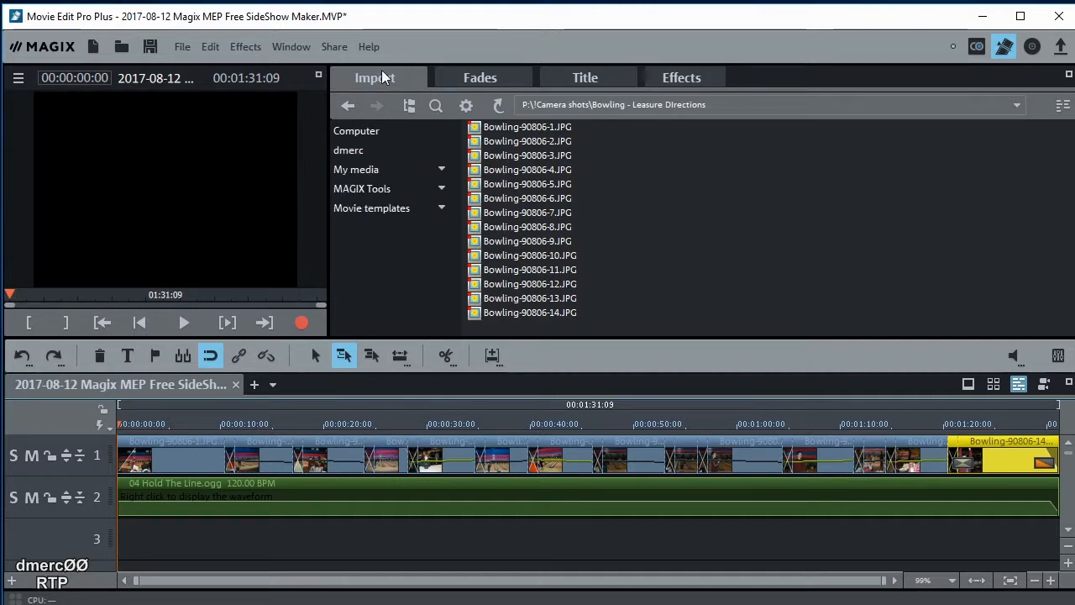
Add the Blue 1 caption title template to track 3 at the start of the timeline.
{"action": "left_click", "coordinate": [588, 76]}
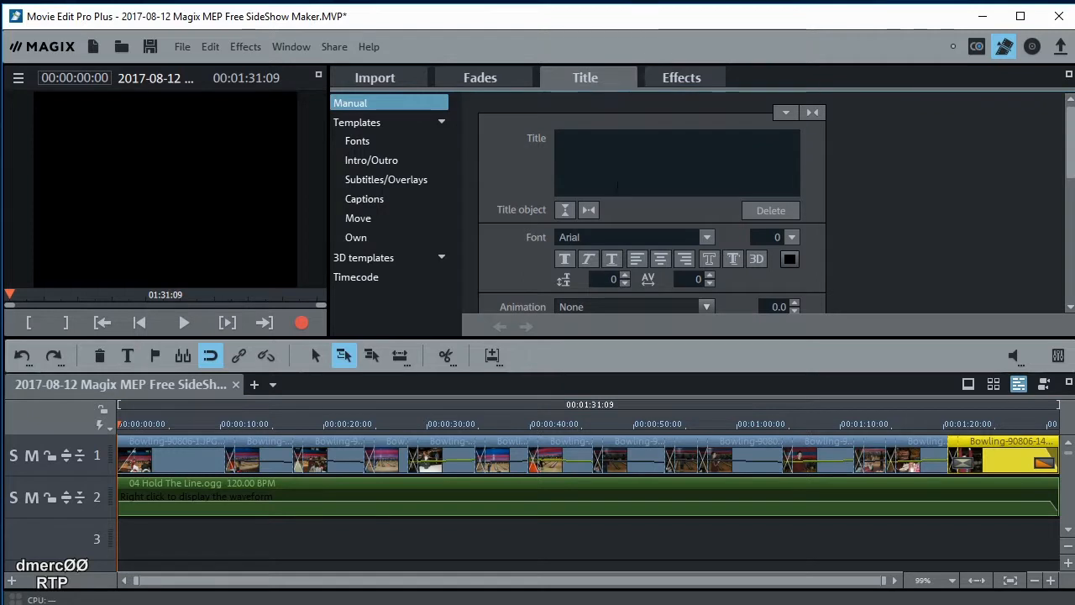
{"action": "left_click", "coordinate": [370, 199]}
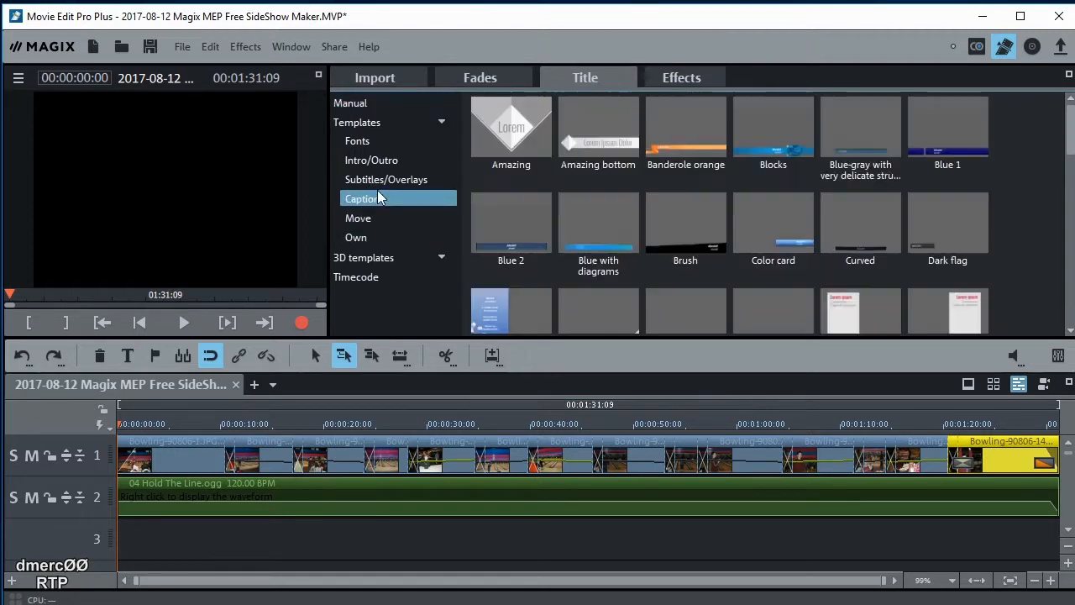
{"action": "left_click", "coordinate": [943, 120]}
{"action": "left_click_drag", "start_coordinate": [688, 418], "coordinate": [141, 528]}
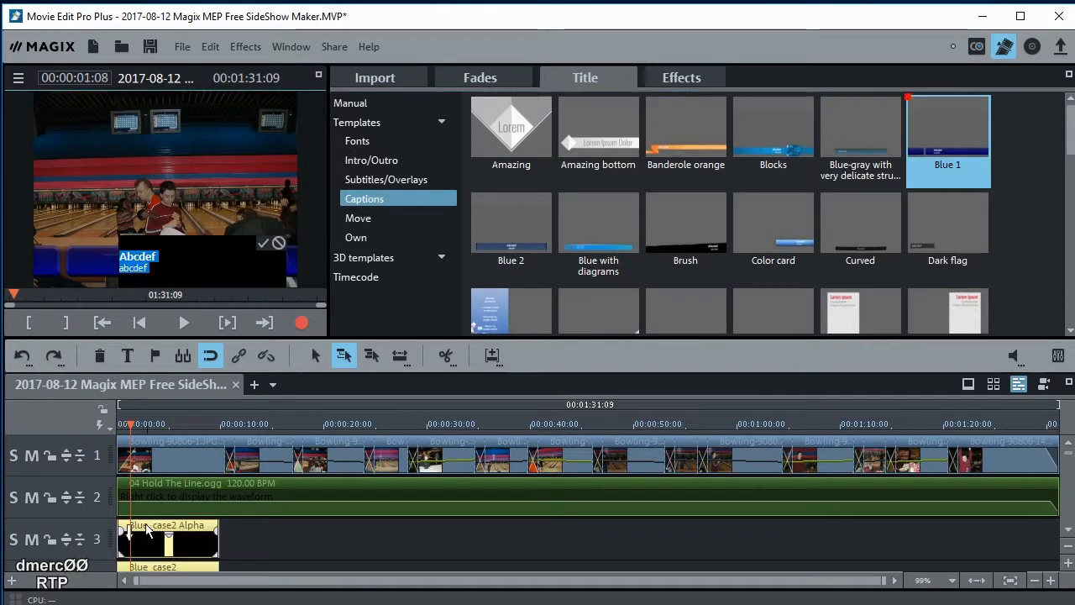
Replace the caption's first line with the person's first name and its second line with "Bowling 2007".
{"action": "left_click", "coordinate": [158, 257]}
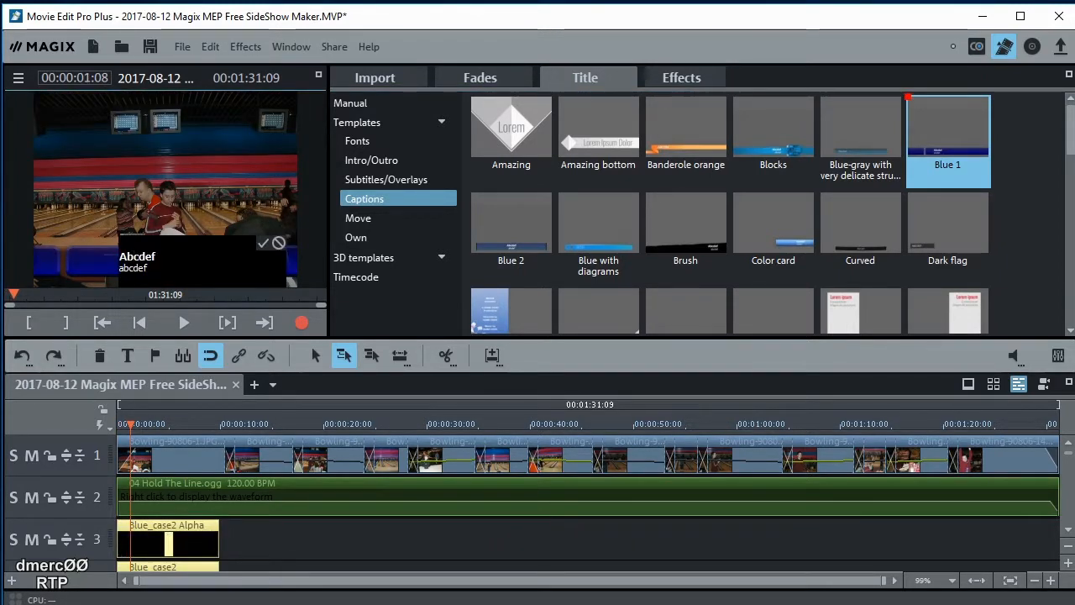
{"action": "left_click_drag", "start_coordinate": [158, 257], "coordinate": [106, 256]}
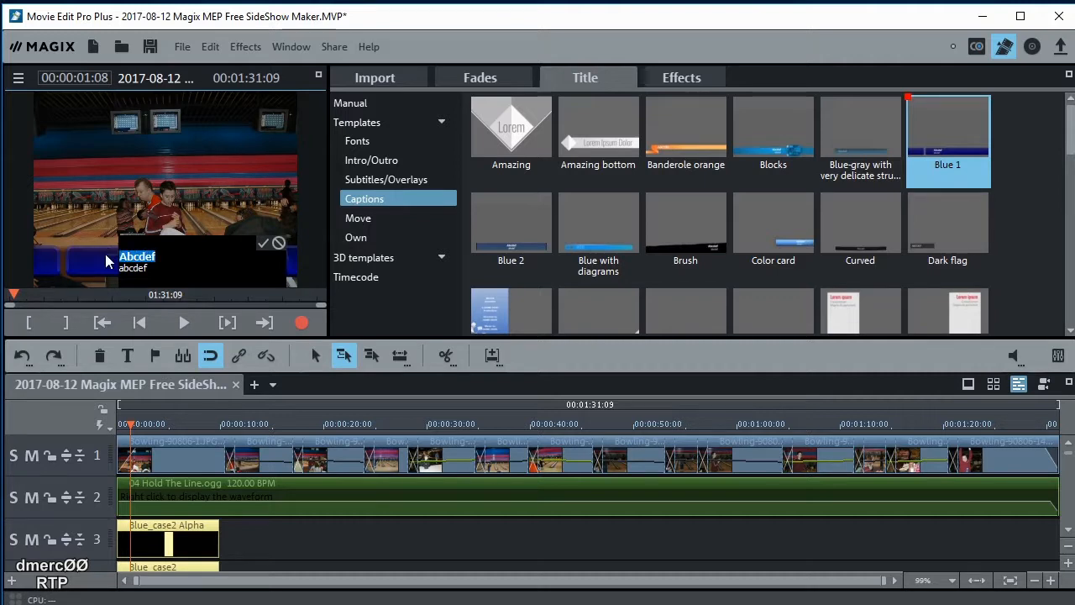
{"action": "type", "text": "Jon"}
{"action": "mouse_move", "coordinate": [133, 267]}
{"action": "left_mouse_down"}
{"action": "mouse_move", "coordinate": [120, 267]}
{"action": "mouse_move", "coordinate": [148, 268]}
{"action": "mouse_move", "coordinate": [118, 268]}
{"action": "left_mouse_up"}
{"action": "type", "text": "Bowling 2007"}
{"action": "left_click", "coordinate": [262, 243]}
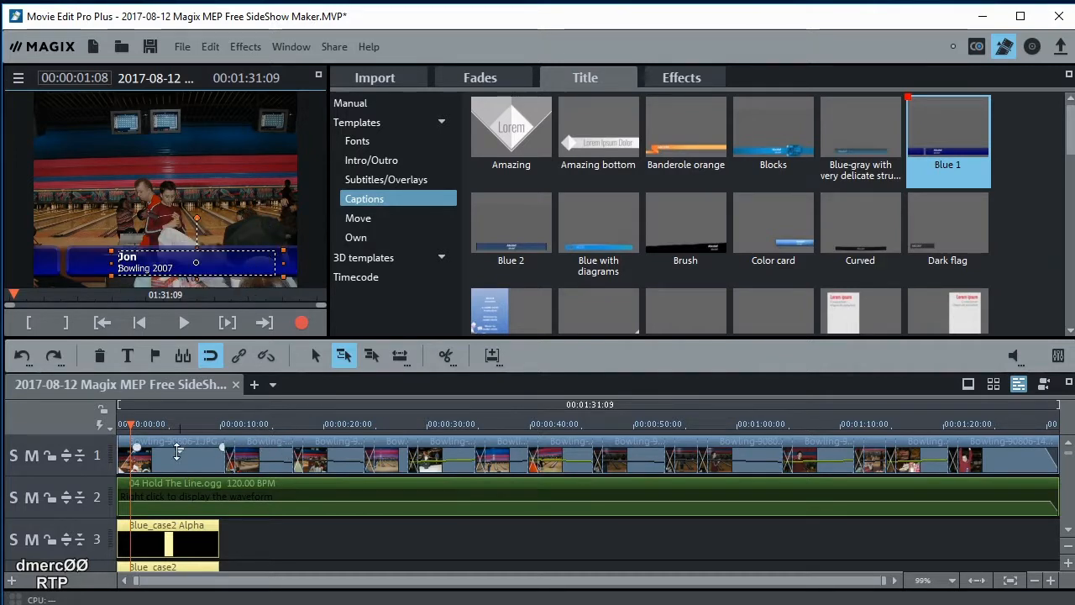
Play the slideshow from the beginning to review the animated caption, and return to the start.
{"action": "left_click", "coordinate": [126, 425]}
{"action": "left_click_drag", "start_coordinate": [126, 425], "coordinate": [93, 428]}
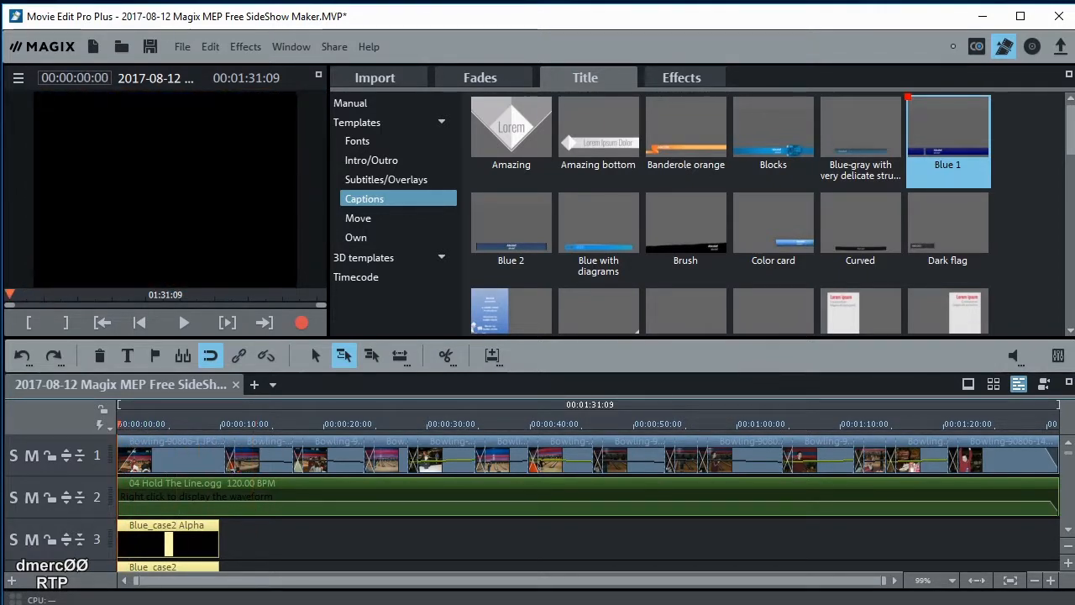
{"action": "key", "text": "space"}
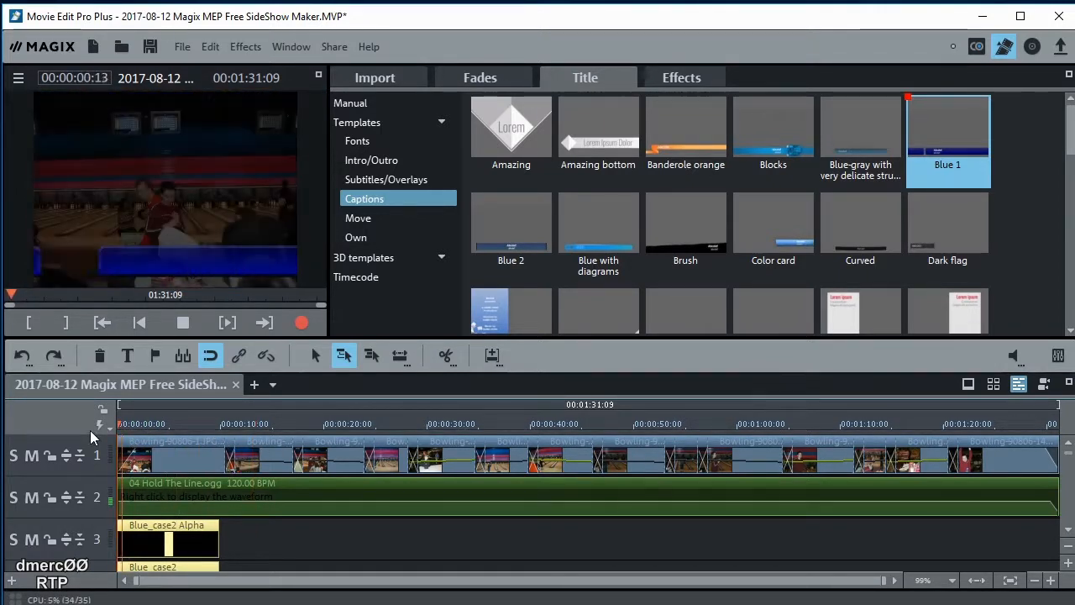
{"action": "key", "text": "space"}
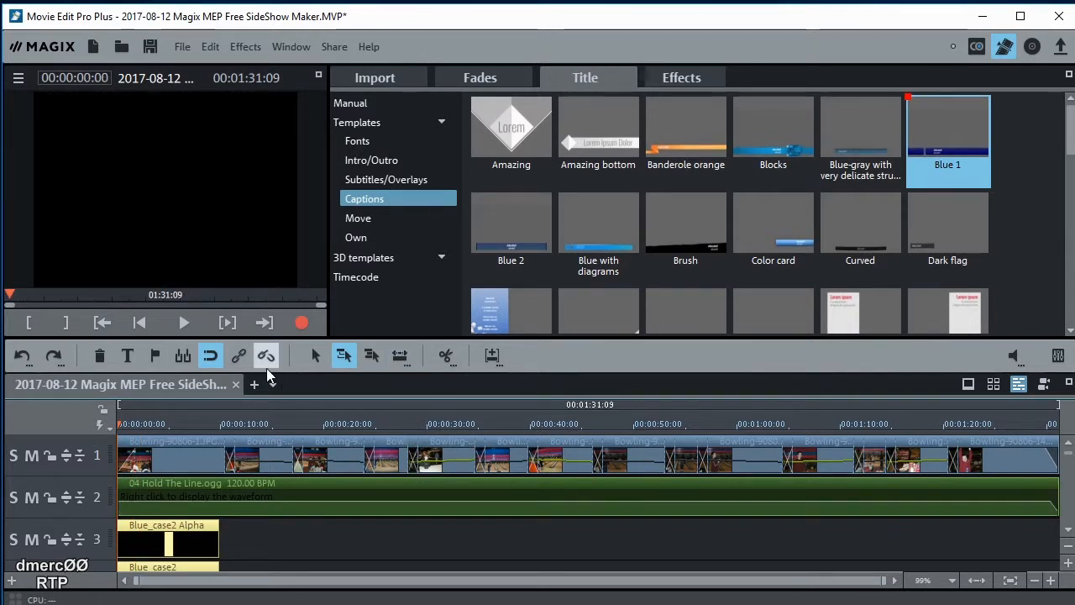
{"action": "left_click_drag", "start_coordinate": [114, 426], "coordinate": [91, 422]}
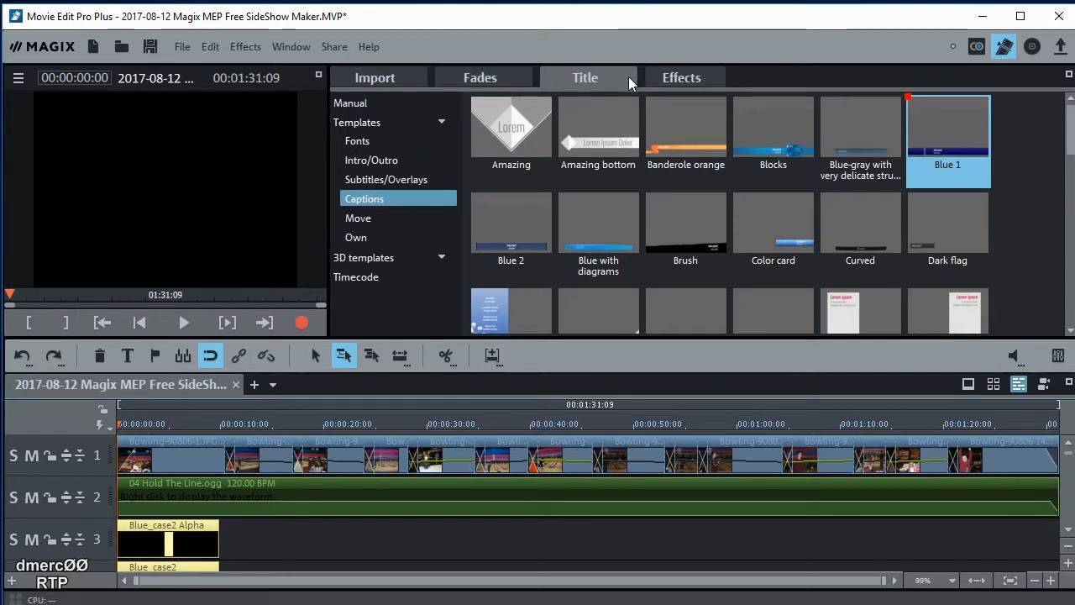
Examine the detailed file properties of the imported photo Bowling-90806-2.JPG.
{"action": "left_click", "coordinate": [386, 78]}
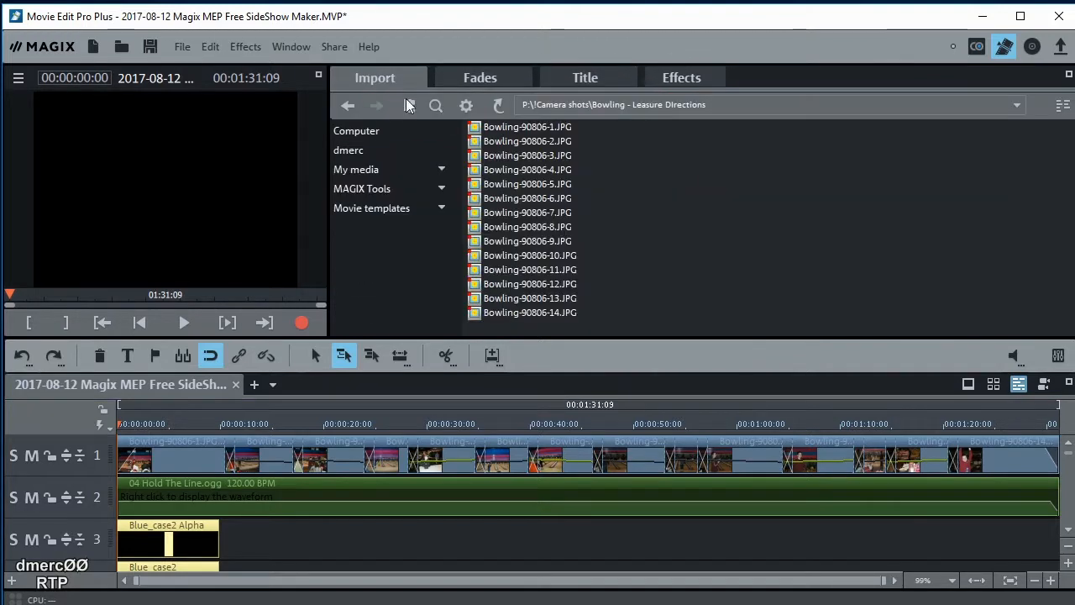
{"action": "right_click", "coordinate": [541, 145]}
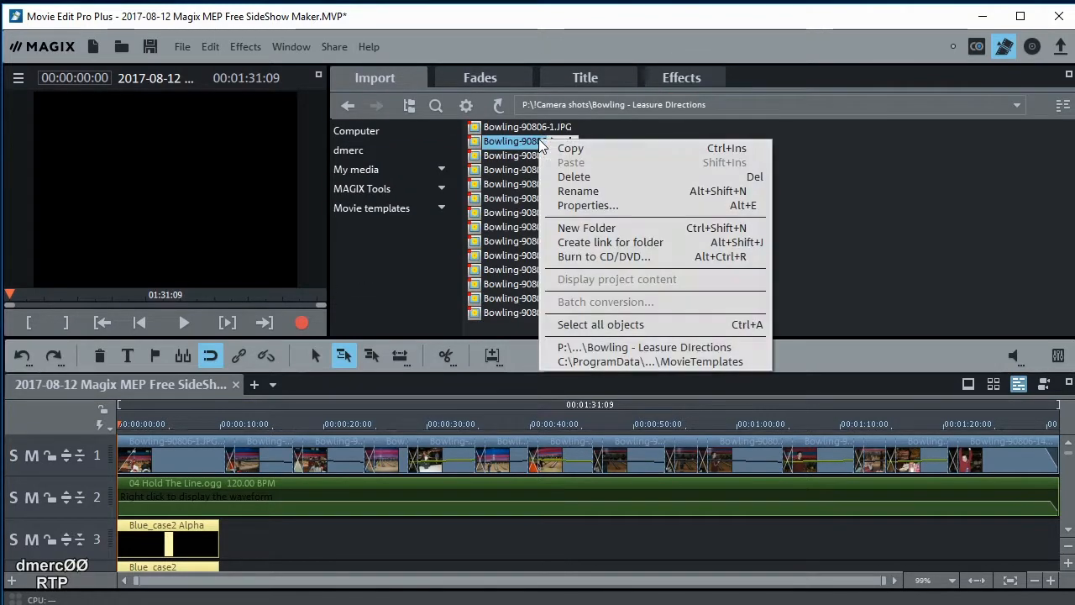
{"action": "left_click", "coordinate": [597, 204]}
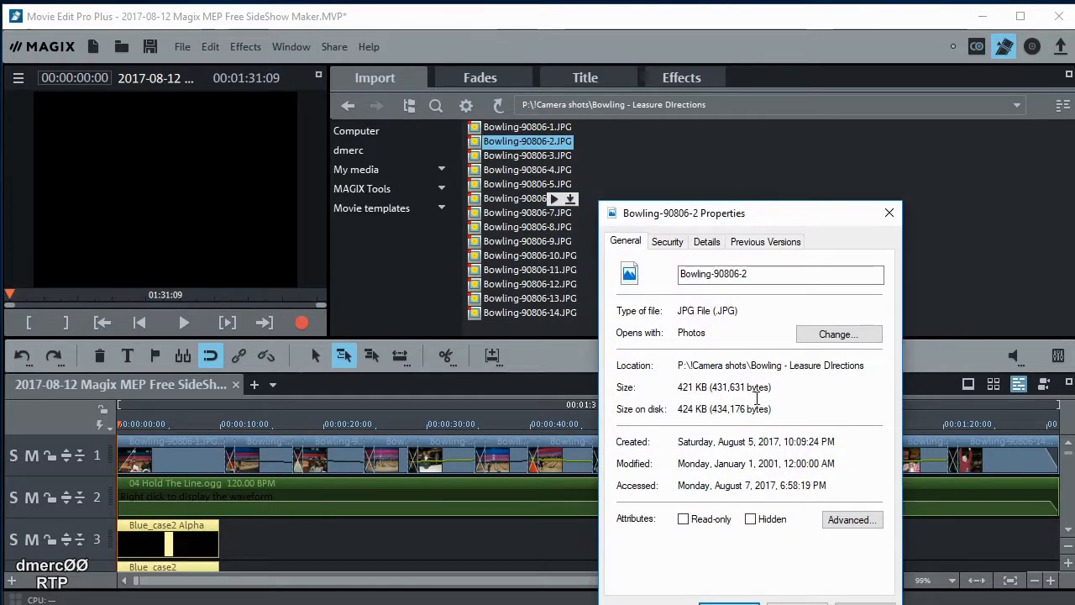
{"action": "left_click", "coordinate": [706, 242]}
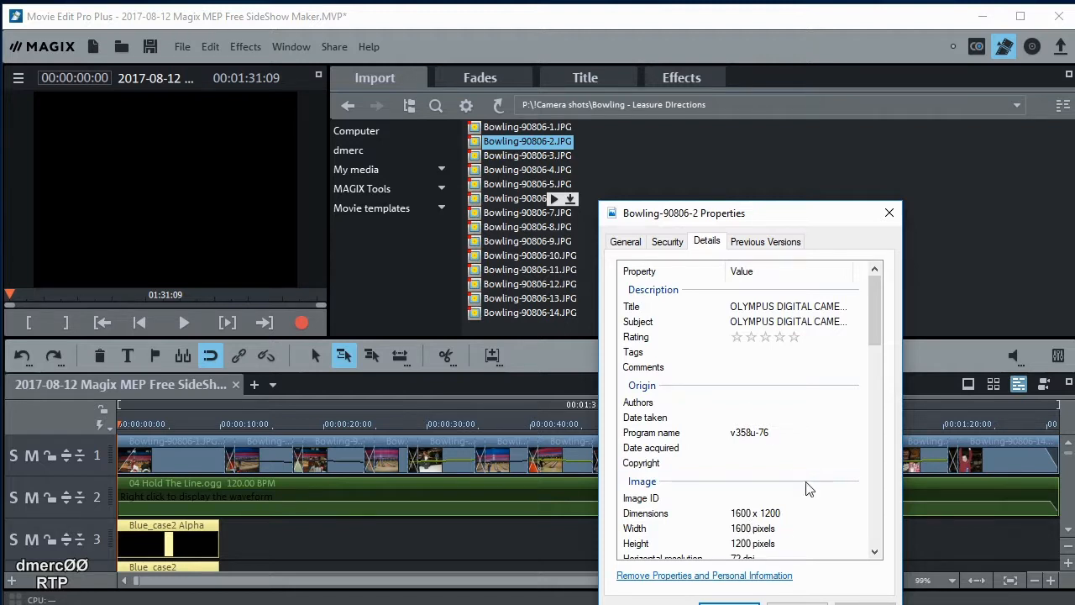
Check the photo's image dimensions in its properties, and choose the NTSC 4:3 (720x480; 29.97fps) video preset in the movie settings.
{"action": "left_click_drag", "start_coordinate": [877, 313], "coordinate": [877, 354]}
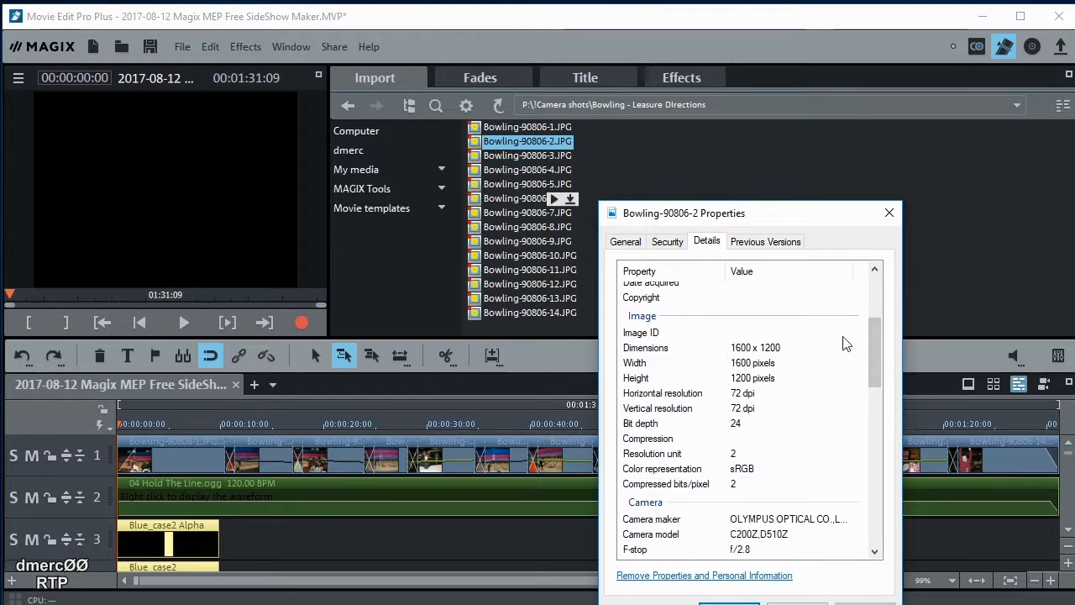
{"action": "left_click", "coordinate": [889, 214]}
{"action": "left_click", "coordinate": [181, 46]}
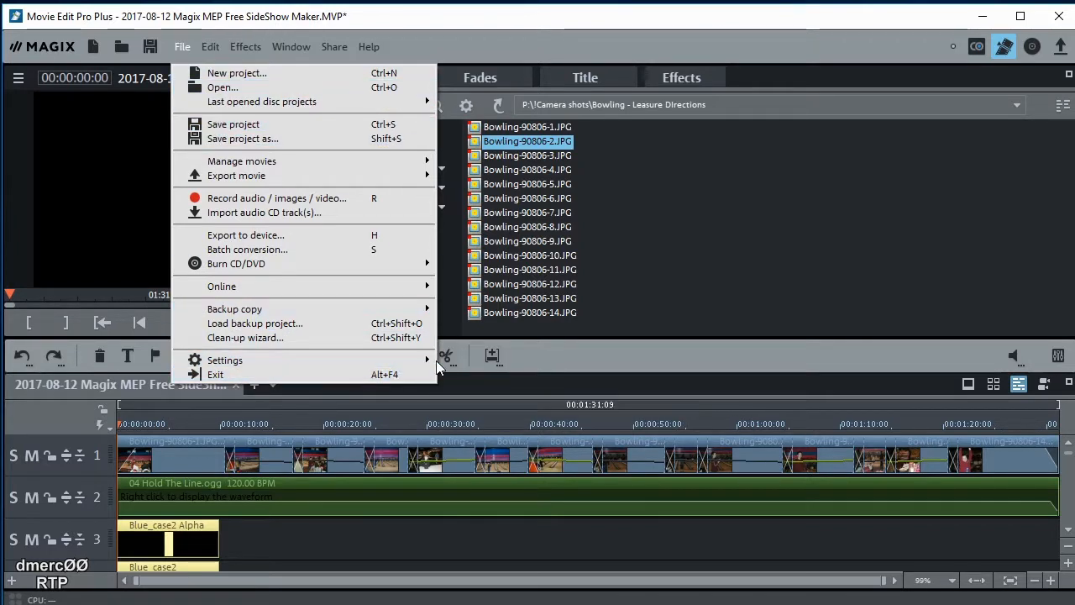
{"action": "mouse_move", "coordinate": [426, 361]}
{"action": "left_click", "coordinate": [469, 360]}
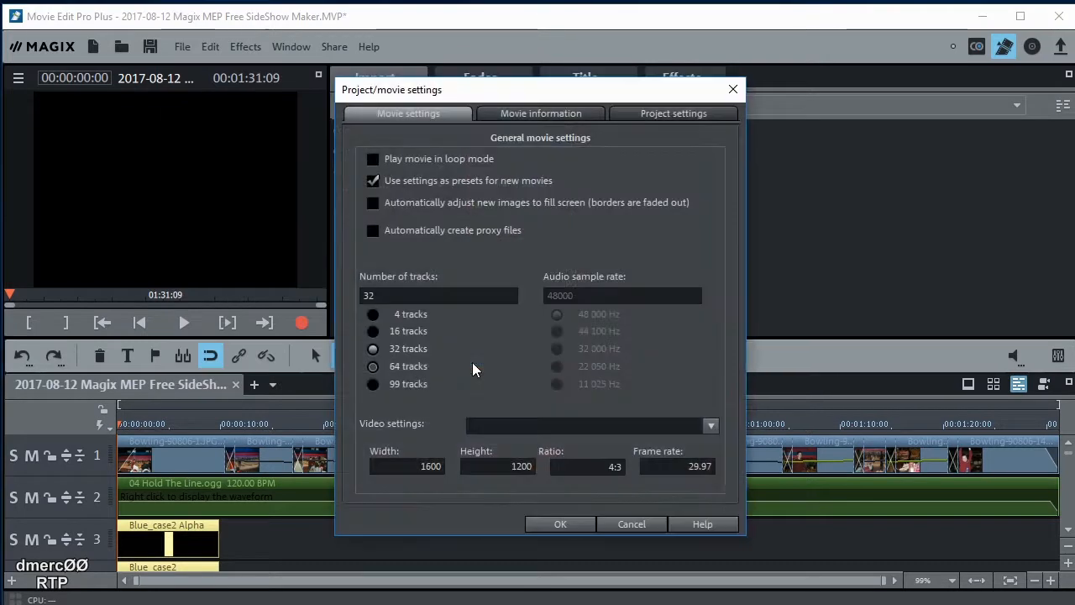
{"action": "left_click", "coordinate": [710, 425]}
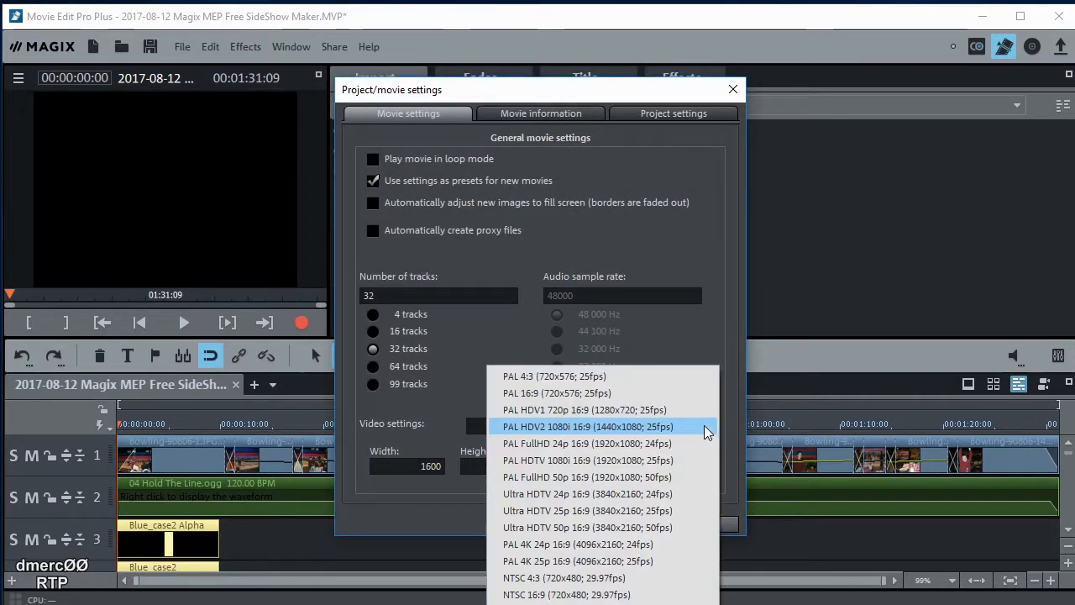
{"action": "left_click", "coordinate": [571, 579]}
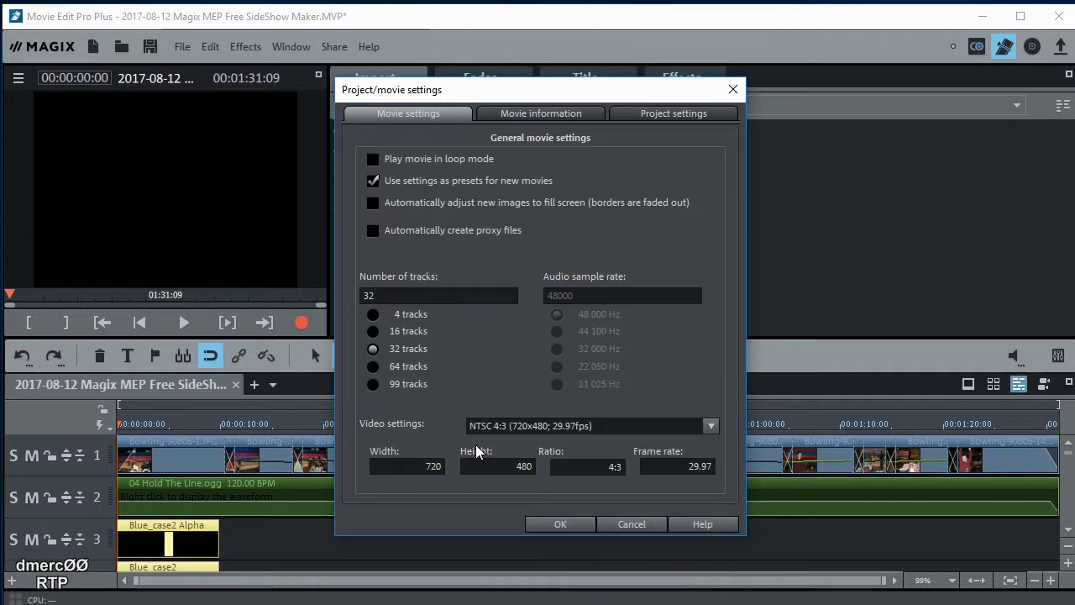
Set the movie's width to 1600 and its height to 1200, and apply the movie settings.
{"action": "double_click", "coordinate": [428, 465]}
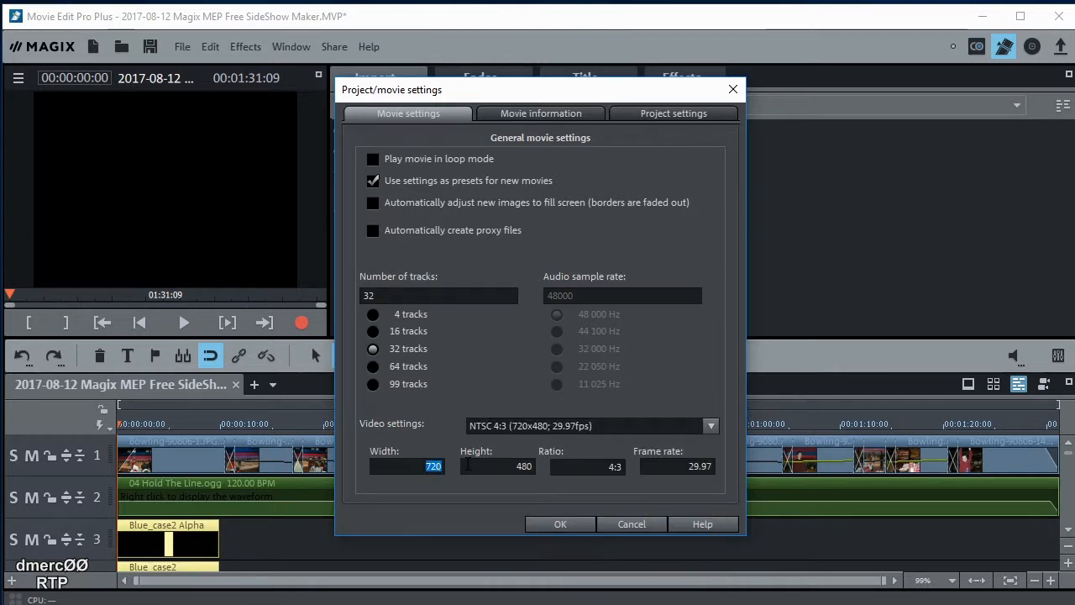
{"action": "type", "text": "1600"}
{"action": "double_click", "coordinate": [524, 466]}
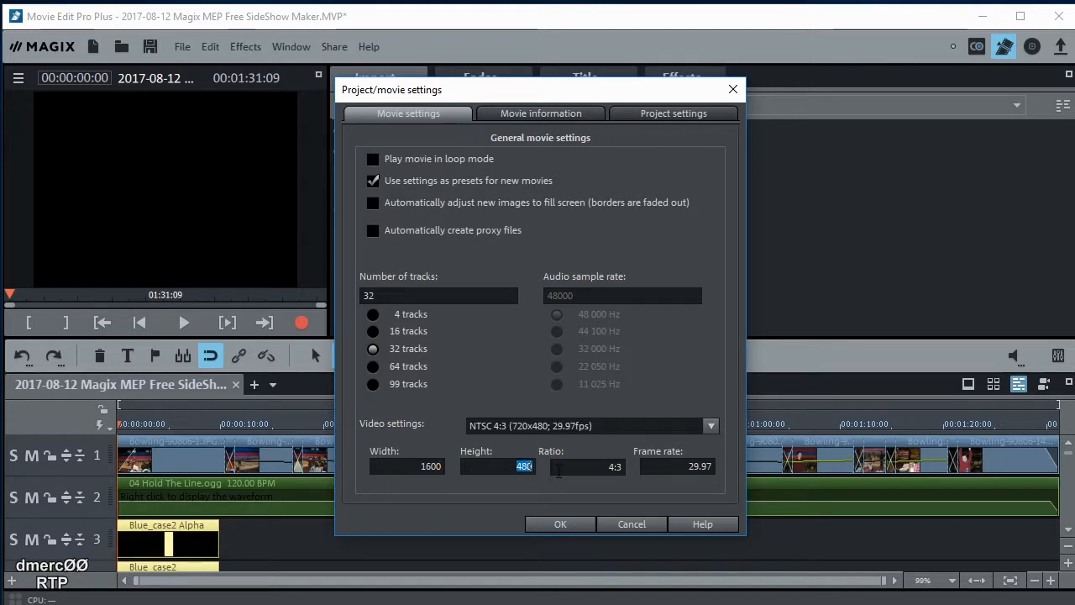
{"action": "type", "text": "1200"}
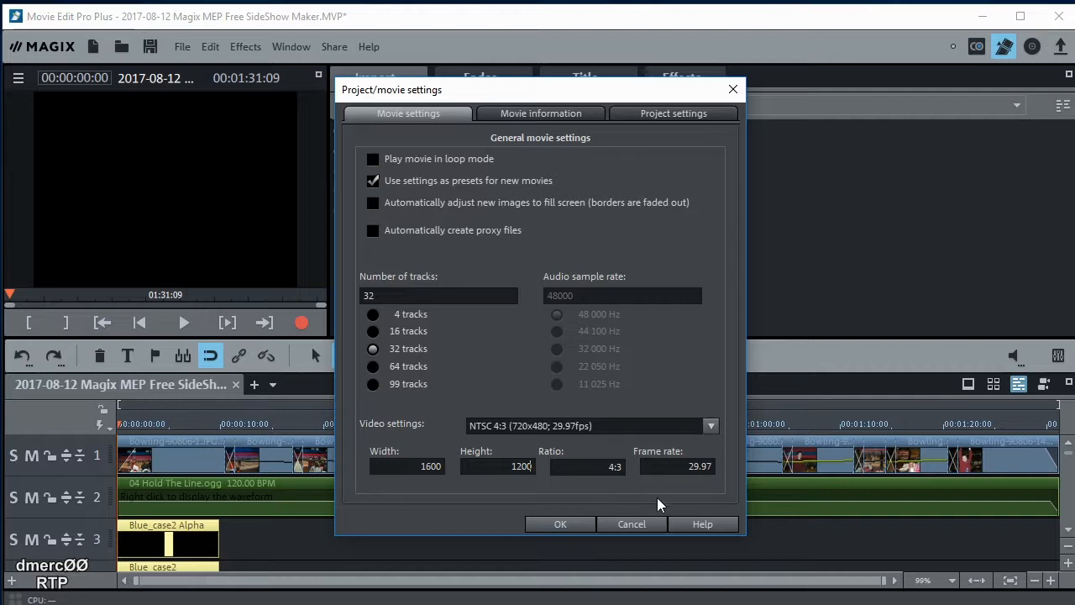
{"action": "left_click", "coordinate": [563, 525]}
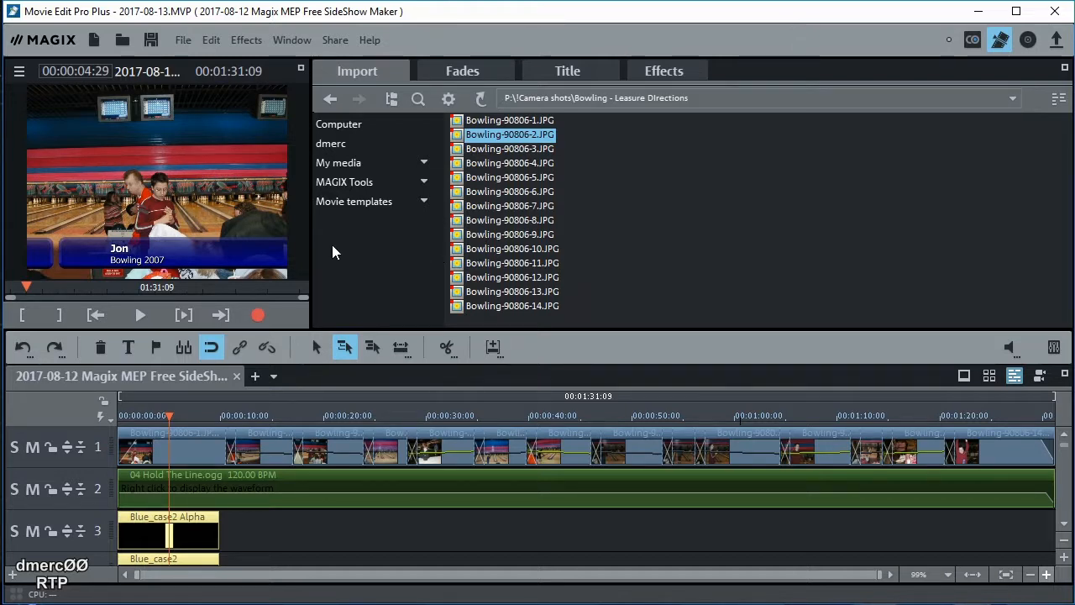
Try to adjust the video monitor to the movie settings.
{"action": "right_click", "coordinate": [175, 168]}
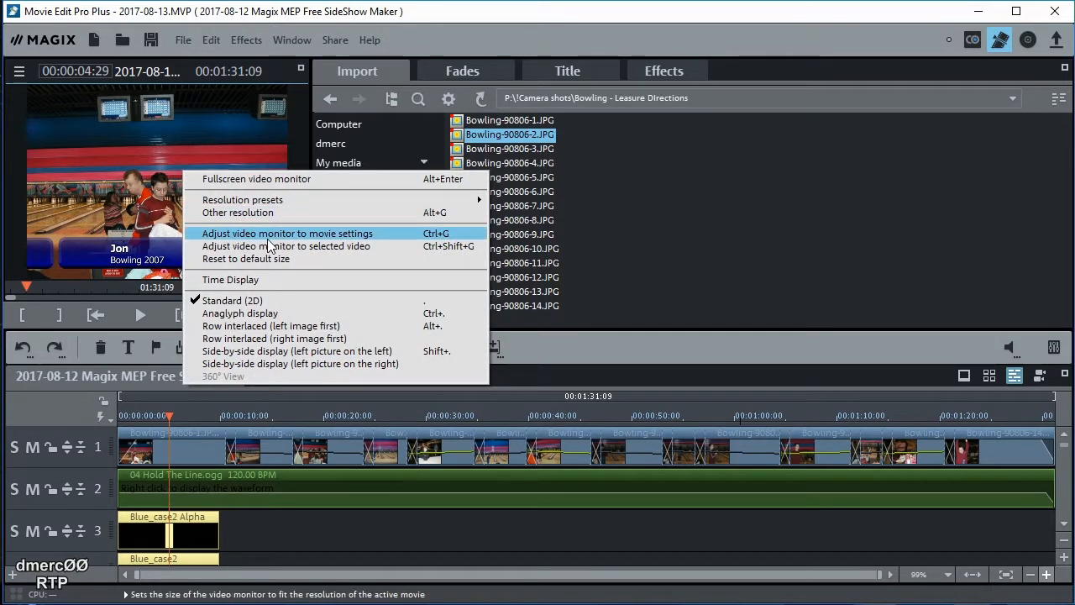
{"action": "left_click", "coordinate": [312, 235]}
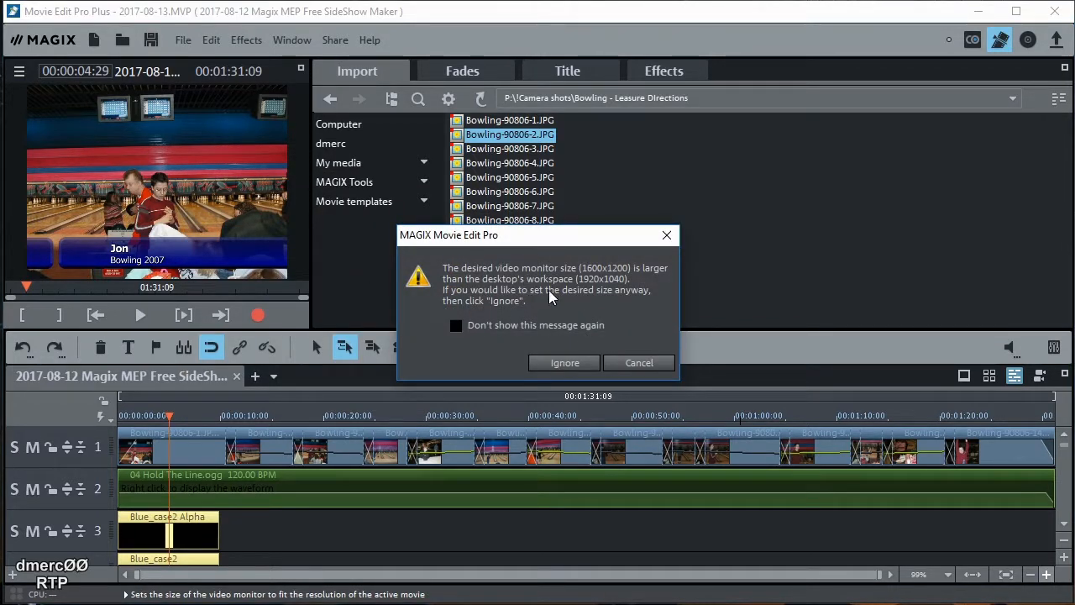
{"action": "left_click", "coordinate": [639, 363]}
Set the video monitor to the NTSC half (320 x 240) resolution preset.
{"action": "right_click", "coordinate": [177, 165]}
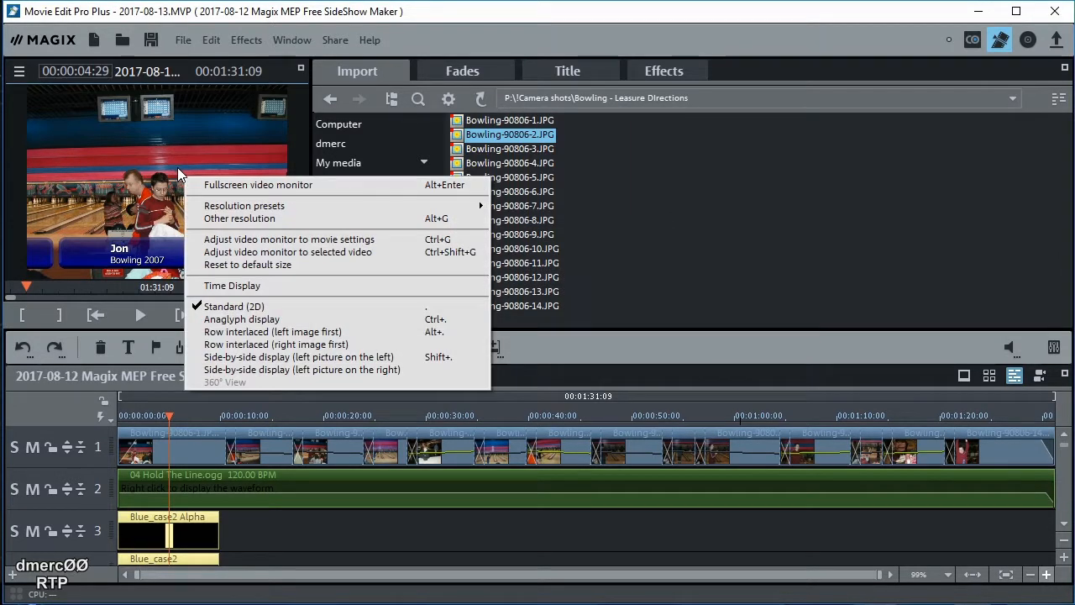
{"action": "mouse_move", "coordinate": [215, 207]}
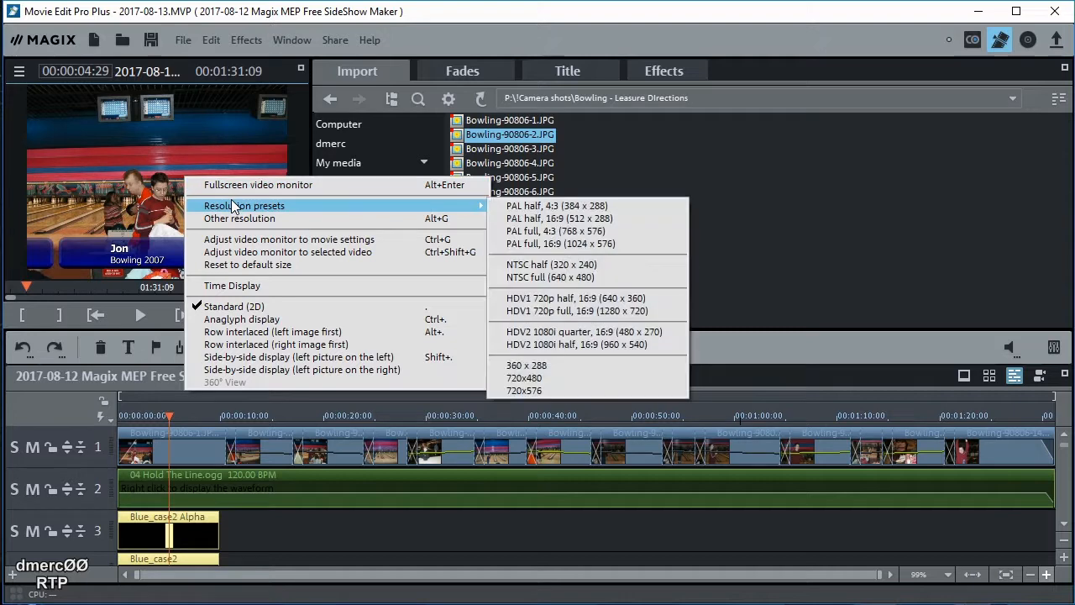
{"action": "left_click", "coordinate": [561, 266]}
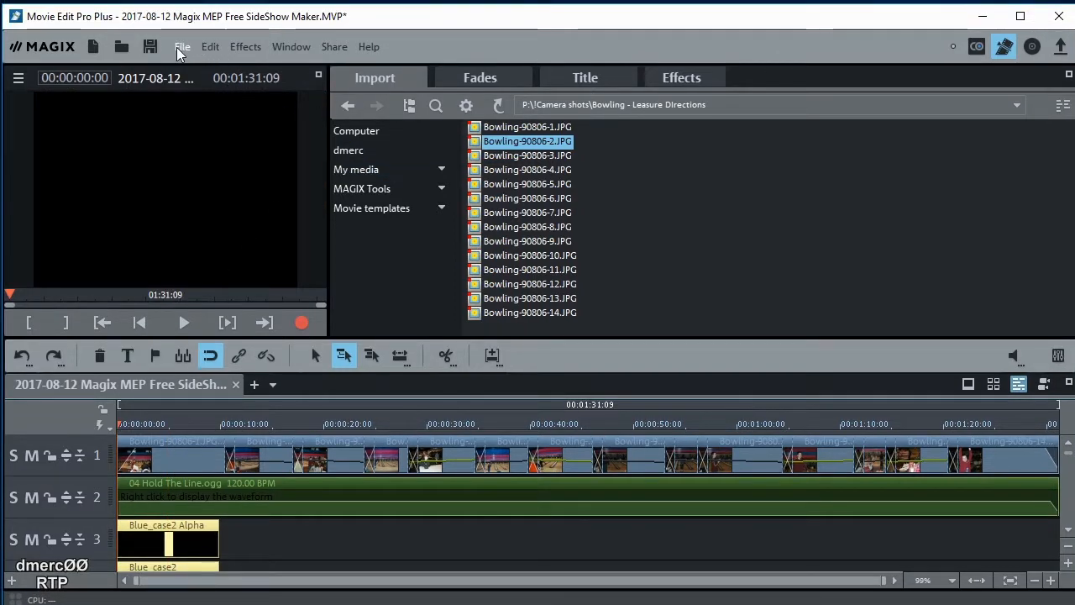
Start exporting the movie as an MPEG-4 video and check the available frame rates in the export settings.
{"action": "left_click", "coordinate": [182, 47]}
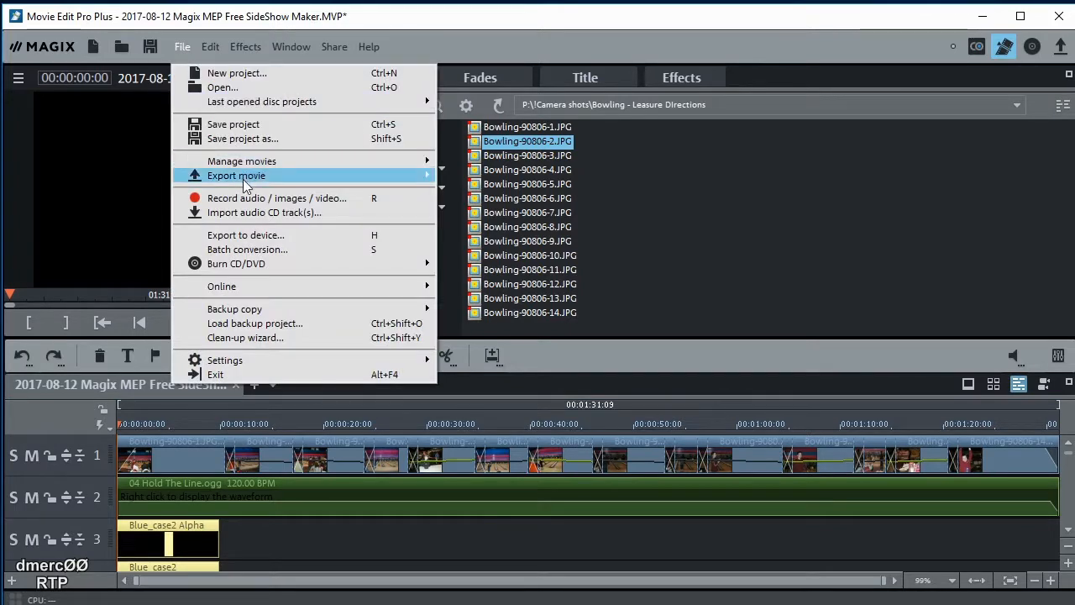
{"action": "mouse_move", "coordinate": [249, 181]}
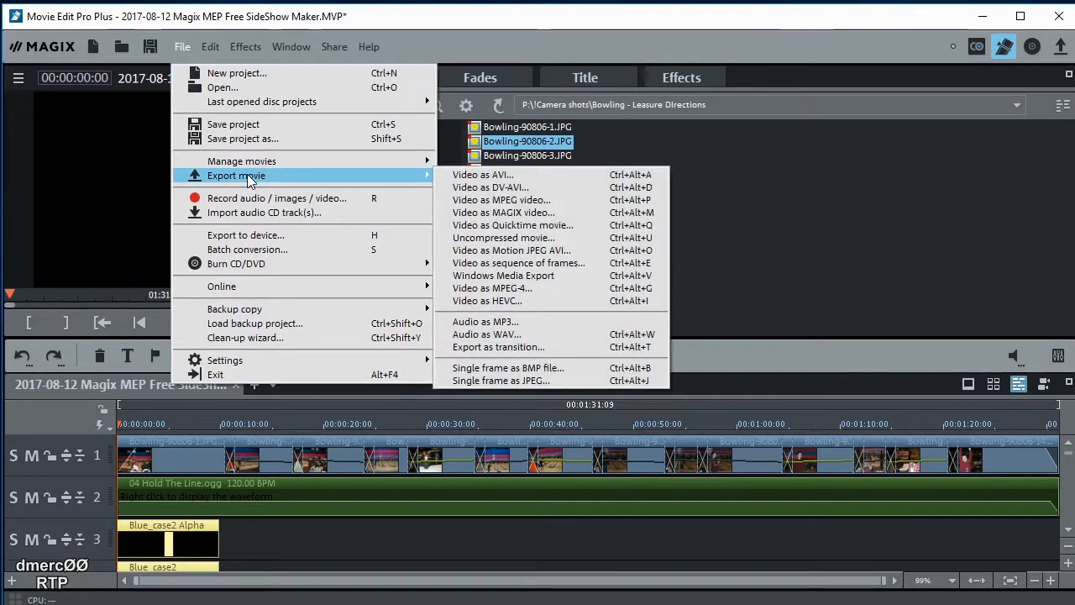
{"action": "left_click", "coordinate": [496, 289]}
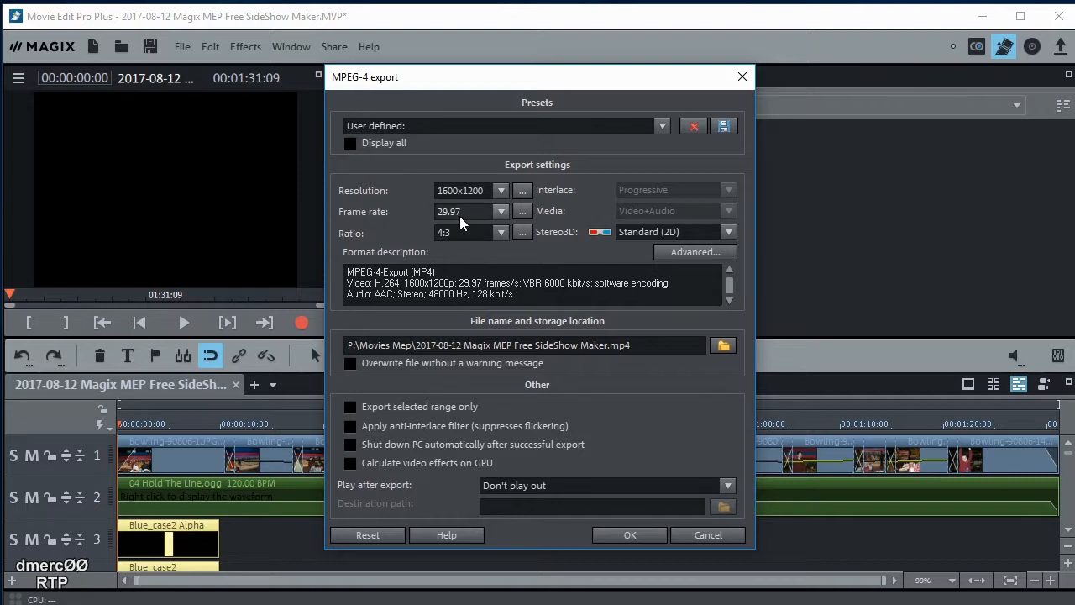
{"action": "left_click", "coordinate": [500, 212]}
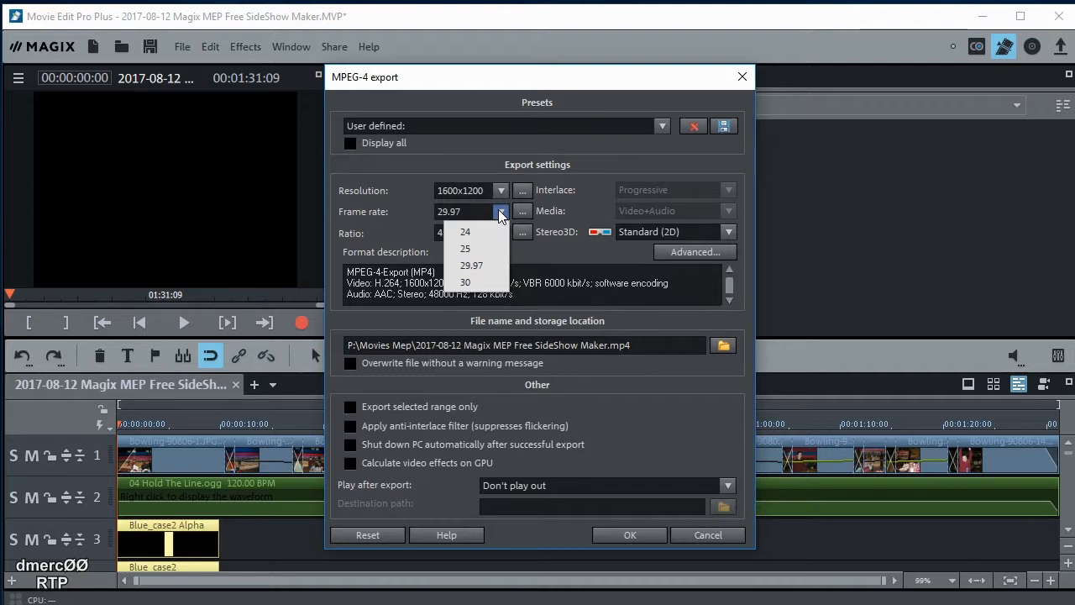
{"action": "left_click", "coordinate": [500, 214]}
{"action": "left_click", "coordinate": [500, 213]}
{"action": "left_click", "coordinate": [575, 261]}
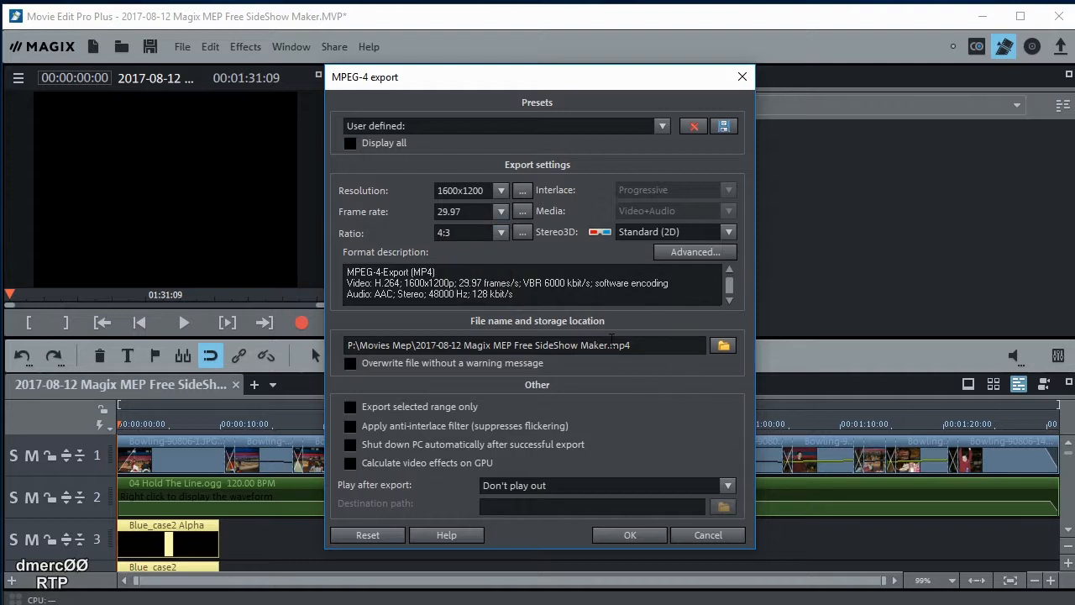
Replace the text after the date in the export file name with the person's first name and "Bowling", and start the export.
{"action": "left_click_drag", "start_coordinate": [609, 346], "coordinate": [465, 345]}
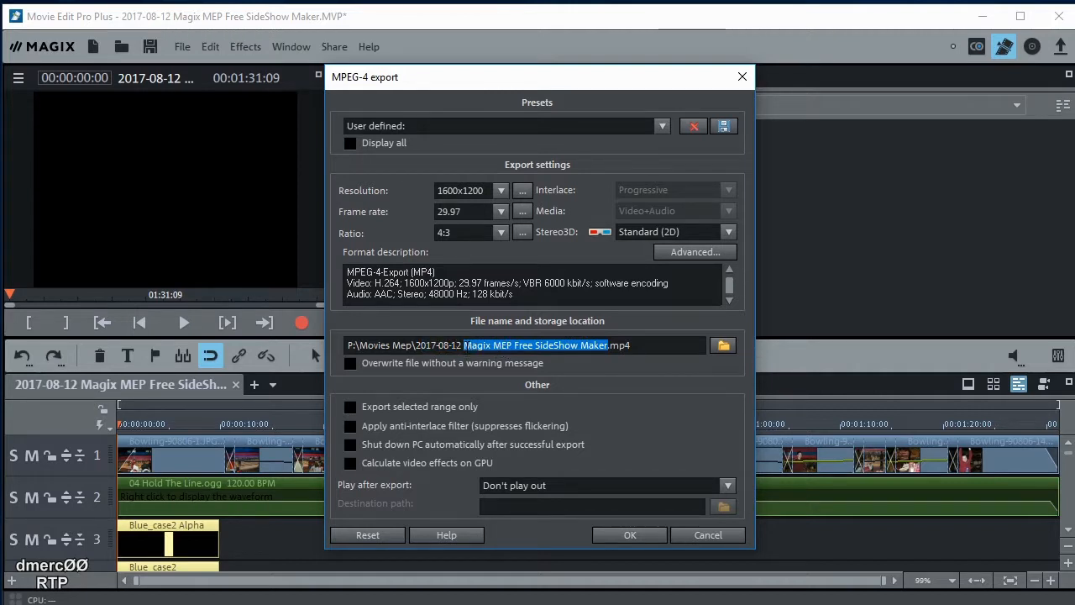
{"action": "type", "text": "Jon Bop"}
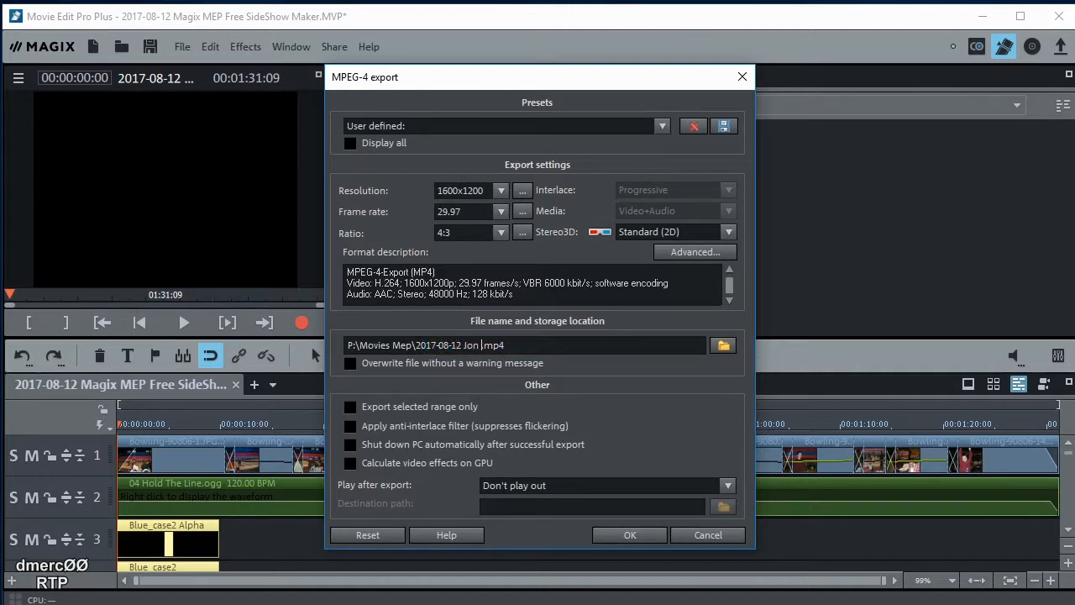
{"action": "type", "text": "wling"}
{"action": "key", "text": "BackSpace"}
{"action": "left_click", "coordinate": [628, 535]}
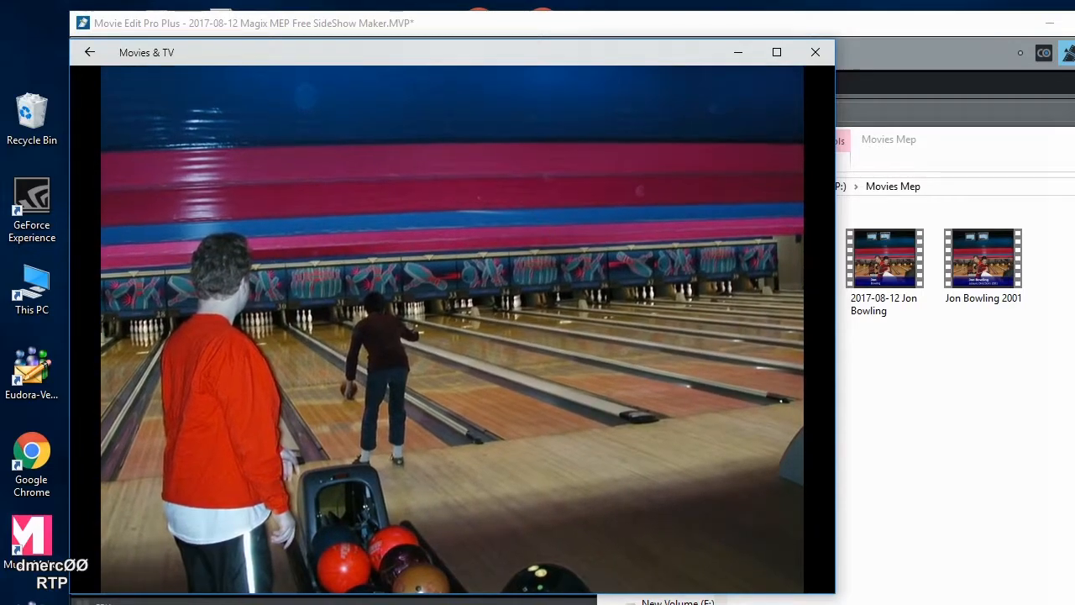
Review the exported slideshow in Movies & TV, skipping ahead to its ending, and return to Movie Edit Pro Plus.
{"action": "mouse_move", "coordinate": [699, 531]}
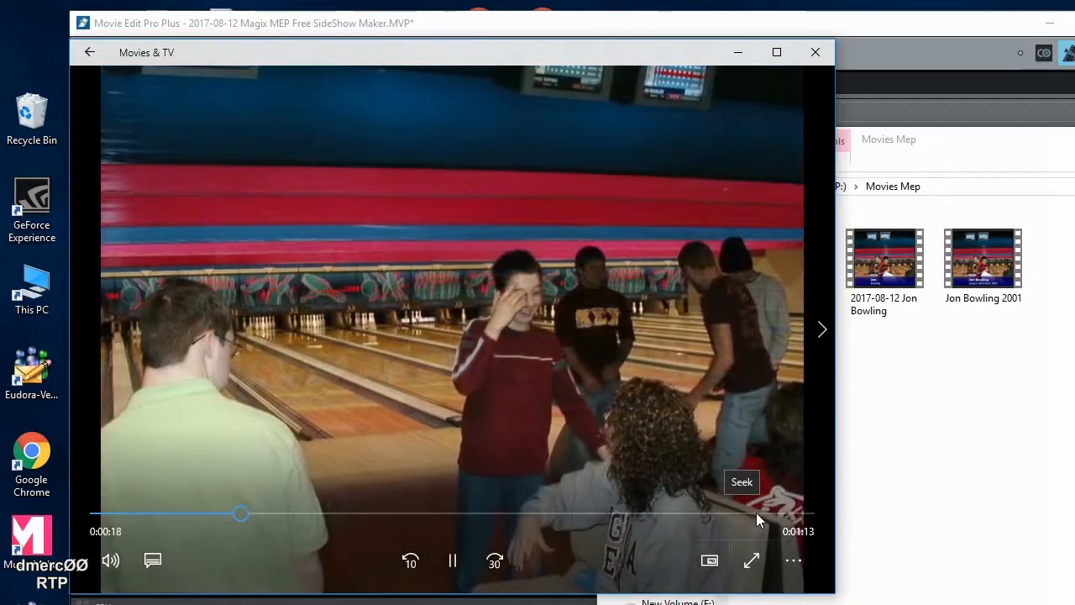
{"action": "left_click", "coordinate": [758, 512]}
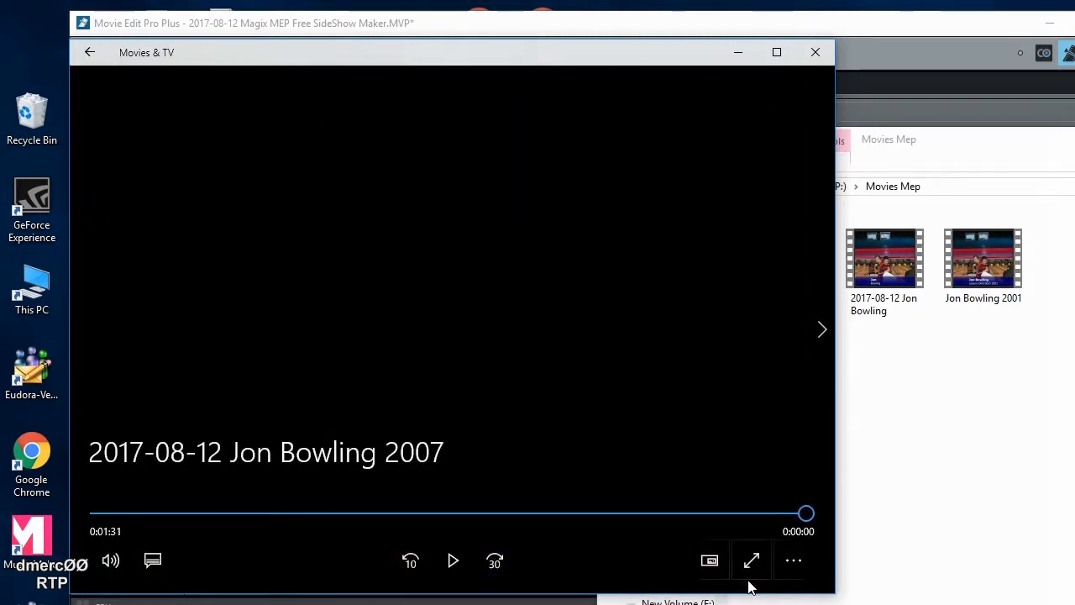
{"action": "left_click", "coordinate": [815, 52]}
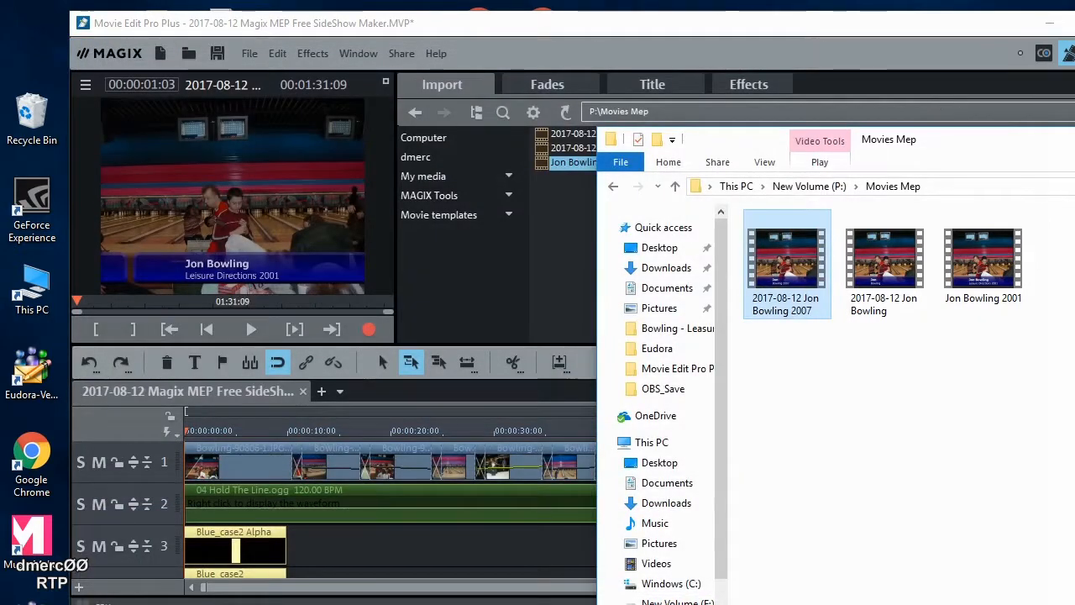
{"action": "left_click", "coordinate": [378, 350]}
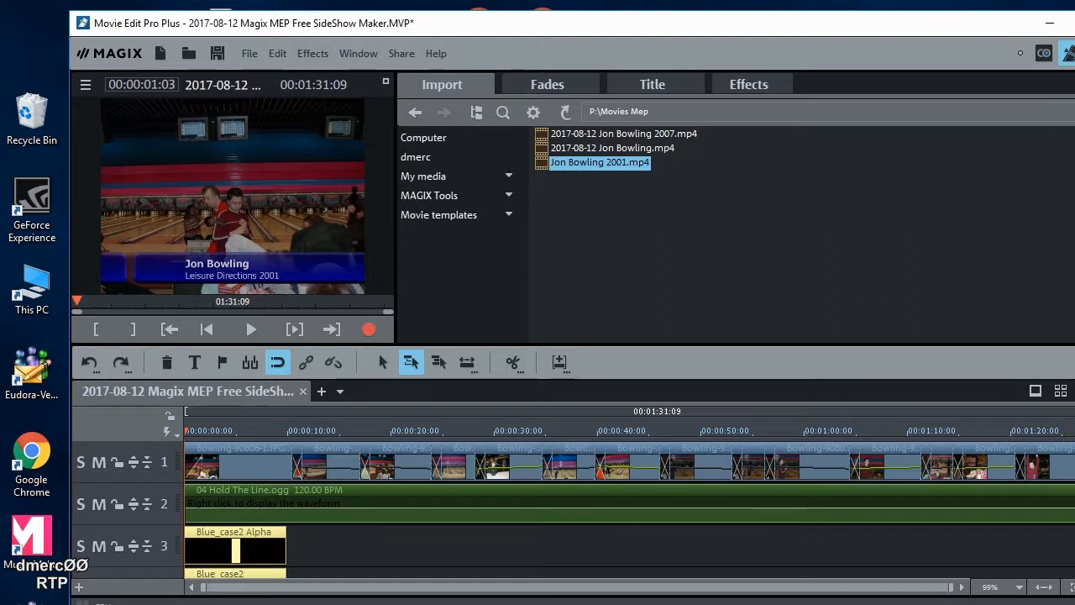